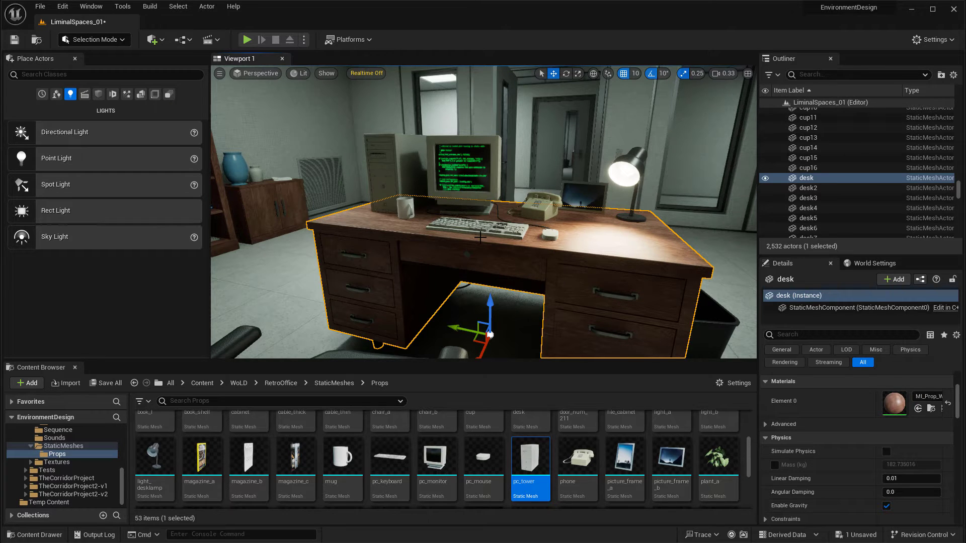
Step: Select the keyboard and the monitor on the grey office desk one at a time to check that they are separate
{"action": "left_click", "coordinate": [488, 229]}
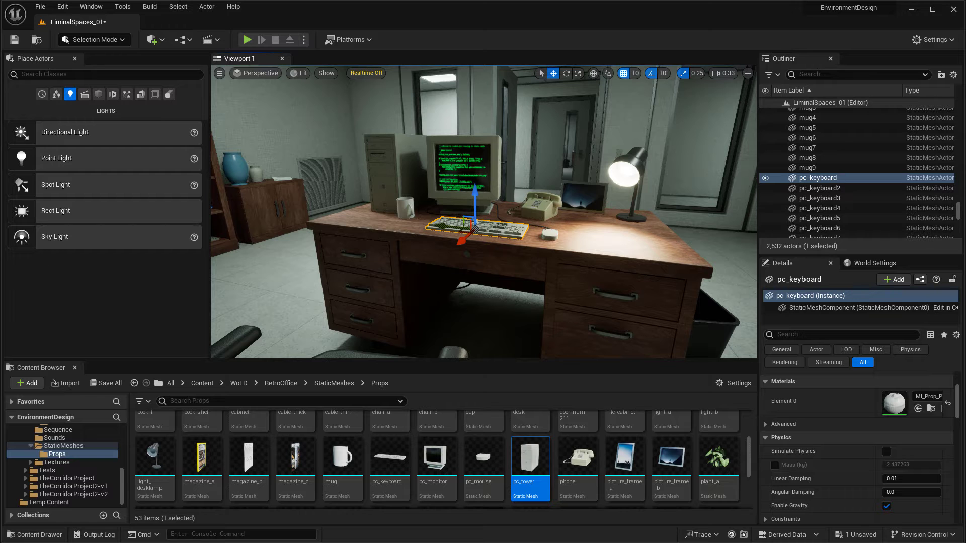
{"action": "left_click", "coordinate": [468, 167]}
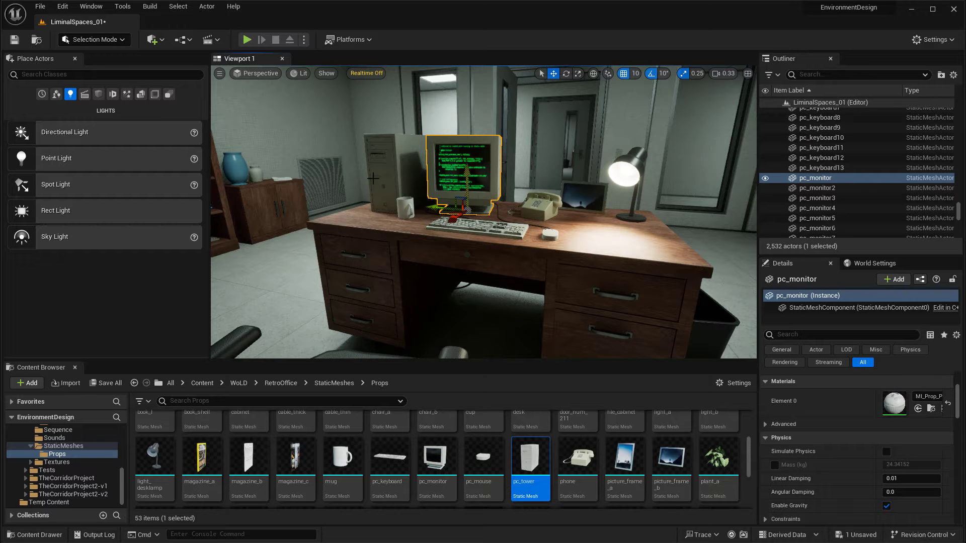
{"action": "right_click_drag", "start_coordinate": [519, 273], "coordinate": [519, 272]}
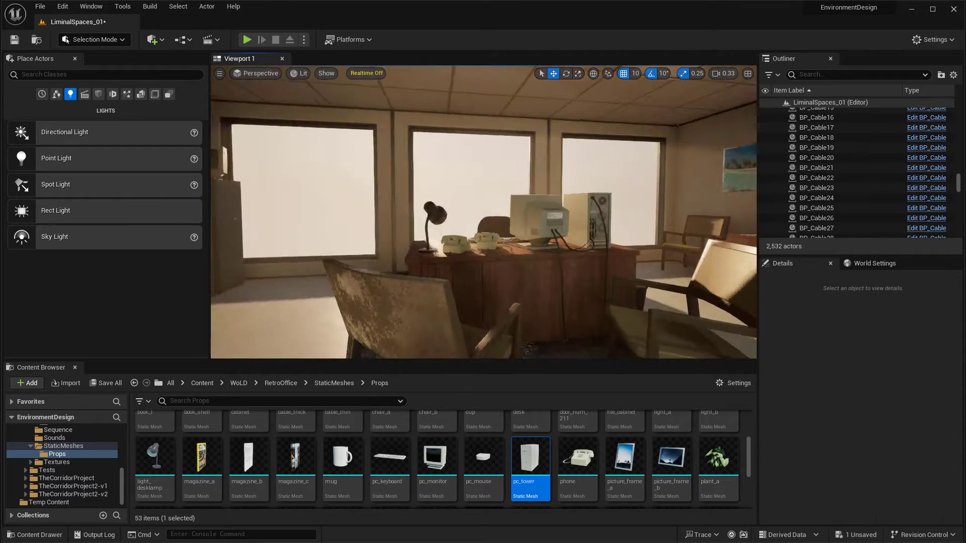
Step: Select the grouped desk in the sunlit office and move it with its props along the Y axis
{"action": "right_click_drag", "start_coordinate": [377, 320], "coordinate": [378, 320]}
{"action": "right_click_drag", "start_coordinate": [488, 245], "coordinate": [488, 244]}
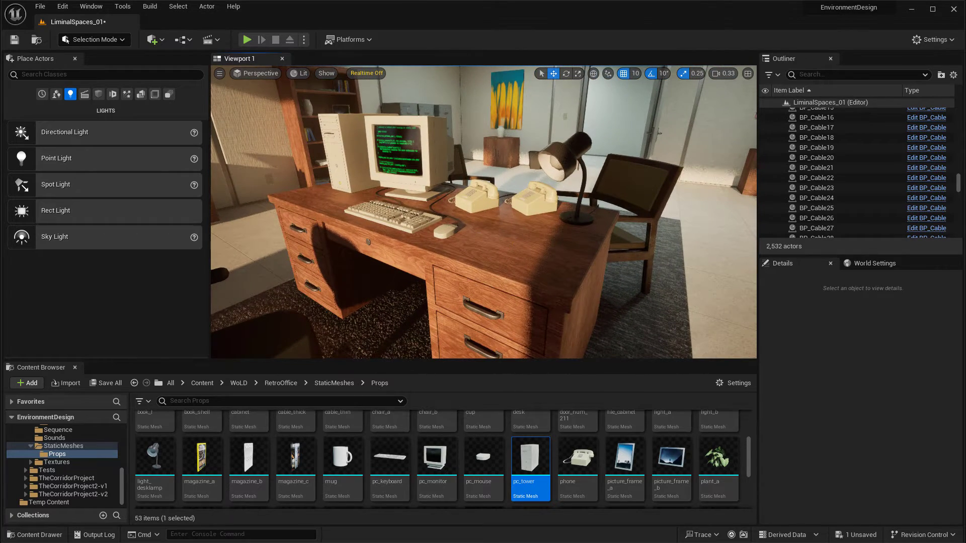
{"action": "left_click", "coordinate": [448, 262]}
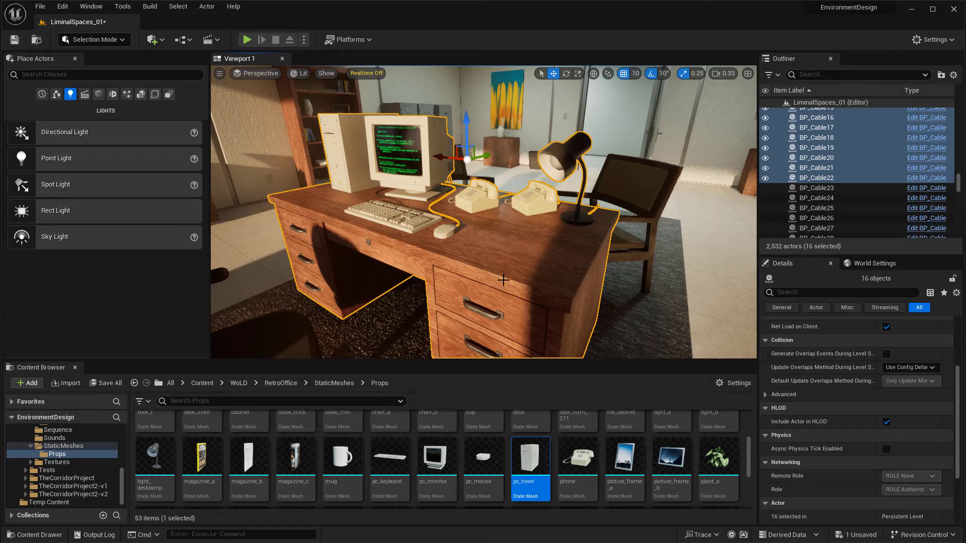
{"action": "left_click_drag", "start_coordinate": [503, 279], "coordinate": [503, 280], "text": "alt"}
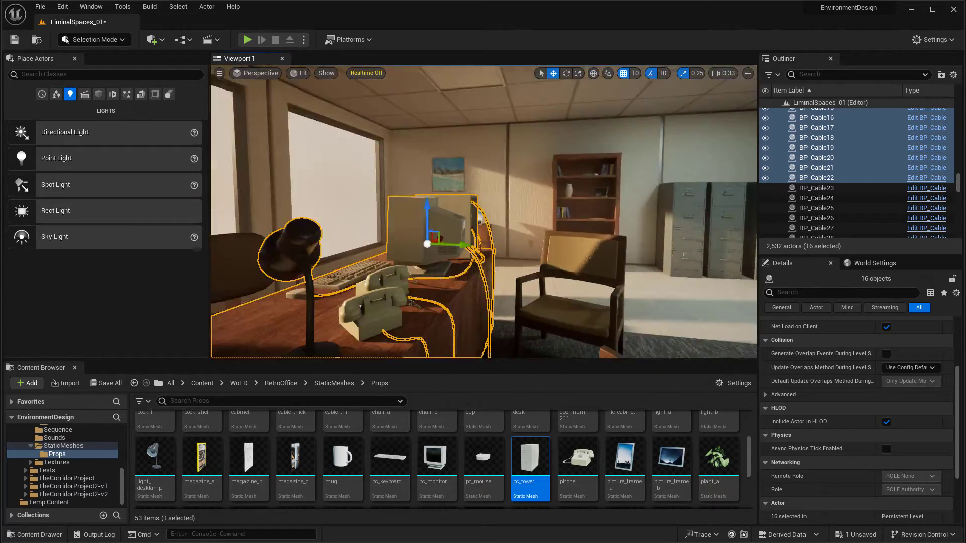
{"action": "right_click_drag", "start_coordinate": [486, 207], "coordinate": [486, 206]}
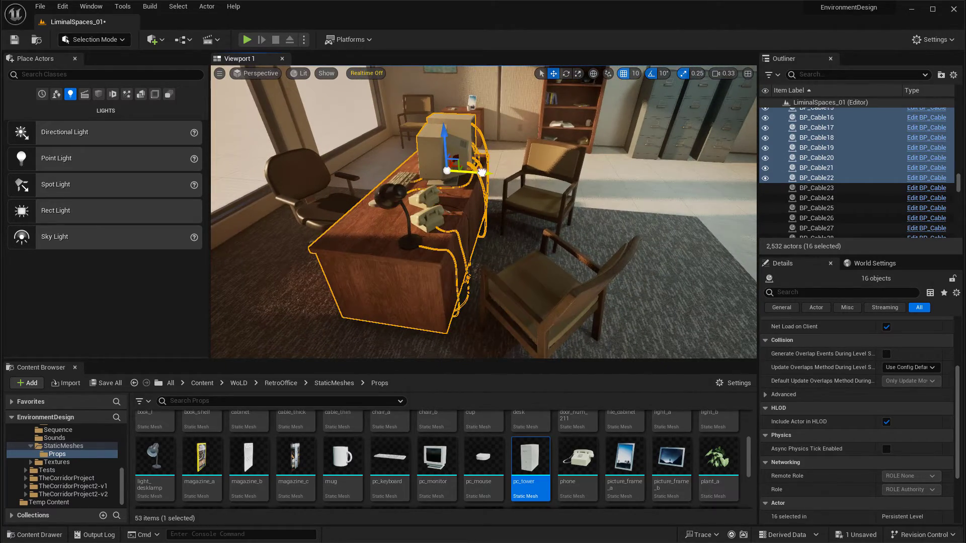
{"action": "left_click_drag", "start_coordinate": [482, 173], "coordinate": [729, 229], "text": "alt"}
Step: Select the grey office desk together with its mug, monitor, PC tower, keyboard, mouse, phone and desk lamp
{"action": "right_click_drag", "start_coordinate": [578, 224], "coordinate": [548, 223]}
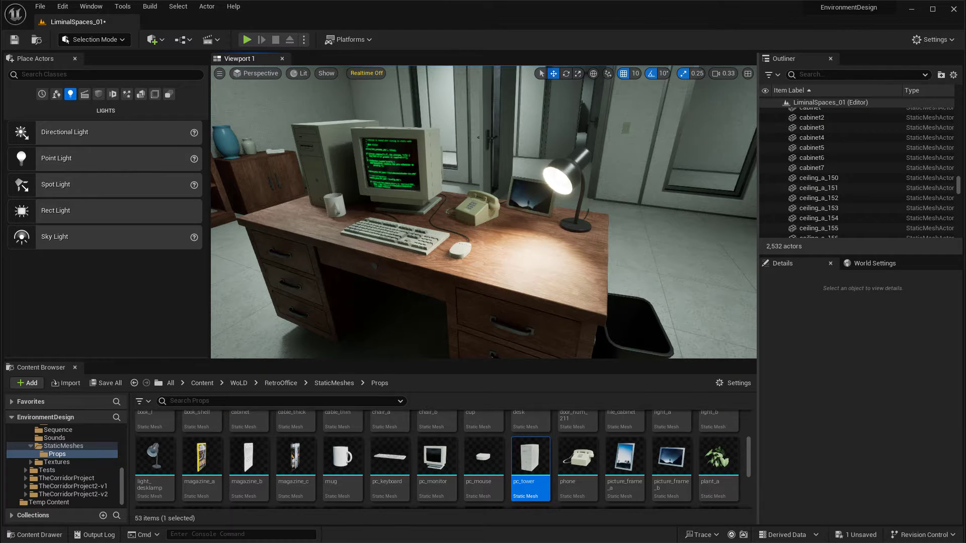
{"action": "mouse_move", "coordinate": [484, 212]}
{"action": "right_mouse_down"}
{"action": "mouse_move", "coordinate": [484, 194]}
{"action": "mouse_move", "coordinate": [470, 201]}
{"action": "right_mouse_up"}
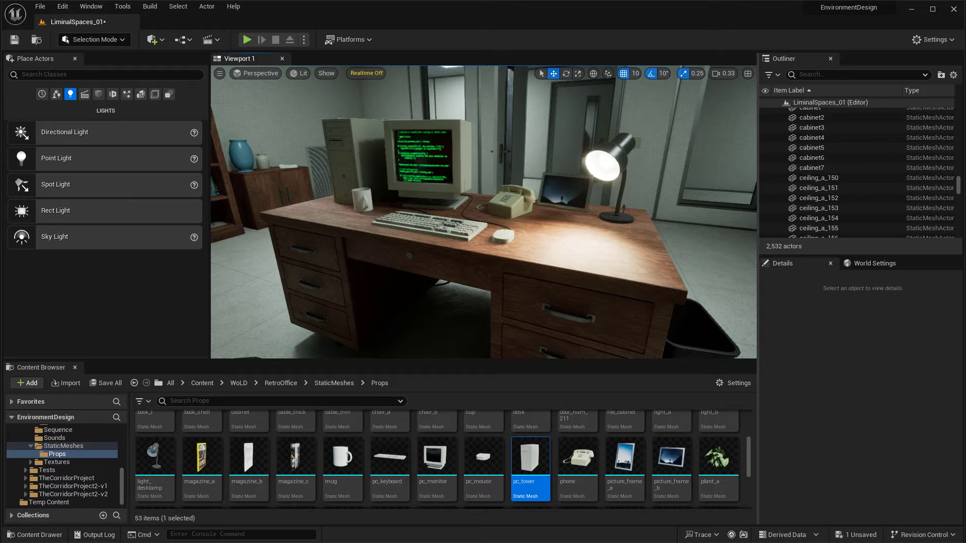
{"action": "left_click", "coordinate": [482, 263]}
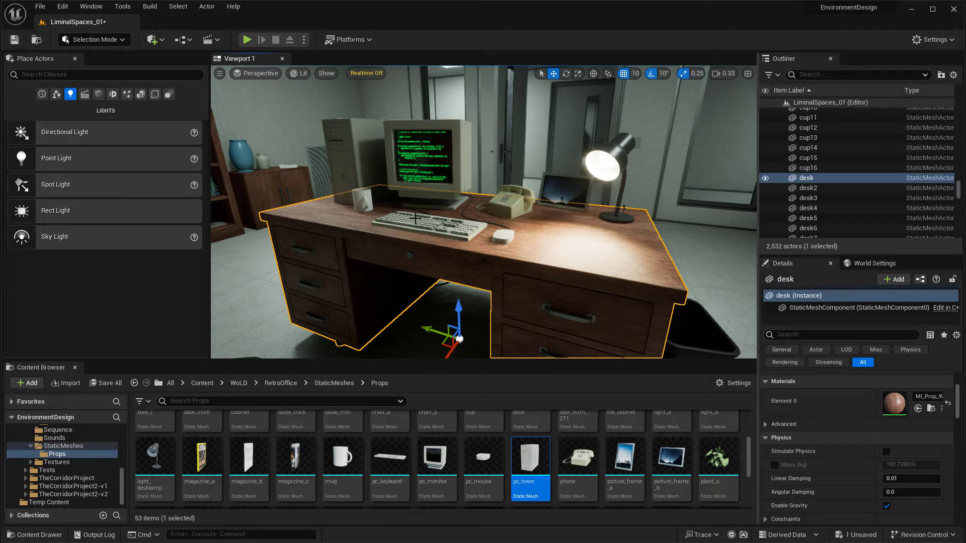
{"action": "left_click", "coordinate": [367, 195], "text": "shift"}
{"action": "left_click", "coordinate": [436, 168], "text": "shift"}
{"action": "left_click", "coordinate": [344, 145], "text": "shift"}
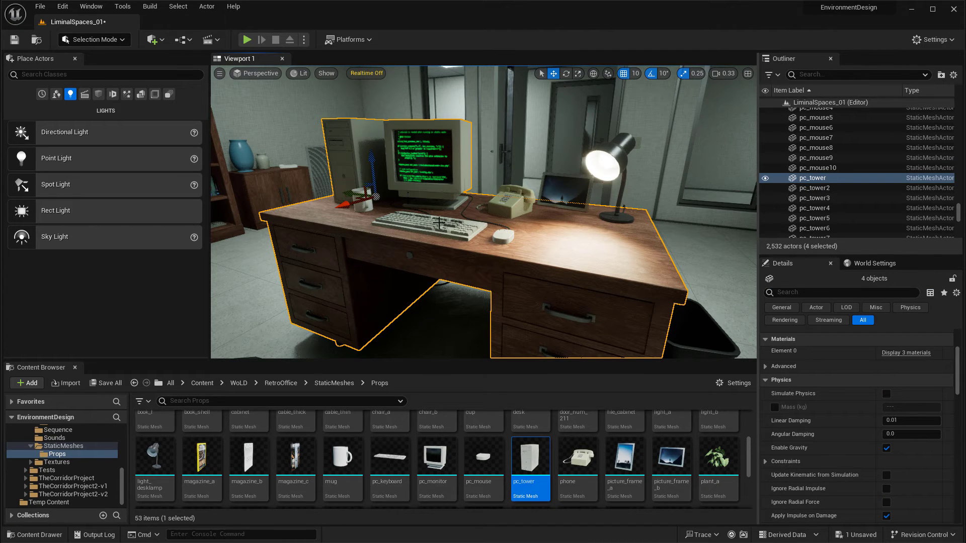
{"action": "left_click", "coordinate": [479, 233], "text": "shift"}
{"action": "left_click", "coordinate": [504, 234], "text": "shift"}
{"action": "left_click", "coordinate": [510, 204], "text": "shift"}
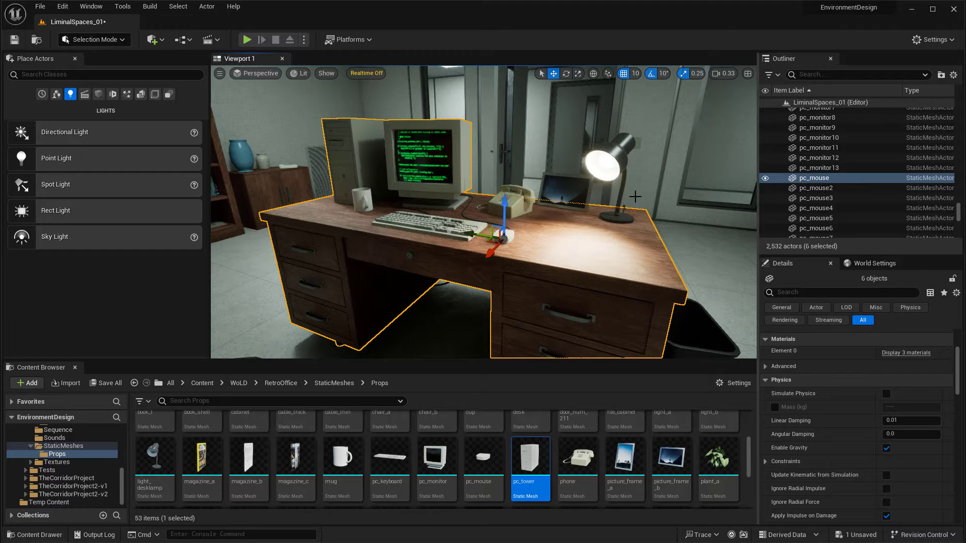
{"action": "left_click", "coordinate": [627, 197], "text": "shift"}
Step: Show the editor icons and add the desk lamp's spot light to the selected desk objects
{"action": "key", "text": "g"}
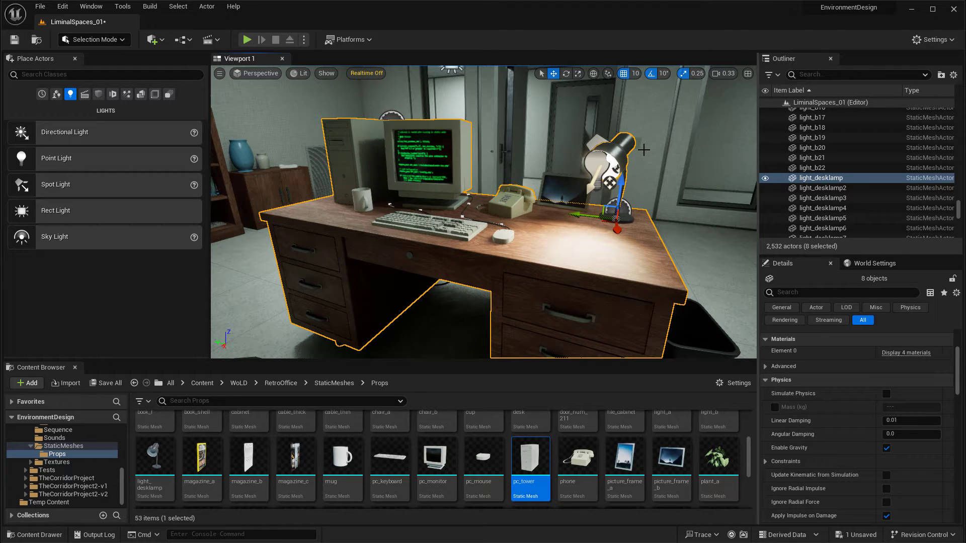
{"action": "right_click_drag", "start_coordinate": [503, 208], "coordinate": [505, 169]}
{"action": "key", "text": "w"}
{"action": "key", "text": "s"}
{"action": "key", "text": "w"}
{"action": "scroll", "coordinate": [538, 214], "scroll_direction": "down", "scroll_amount": 5}
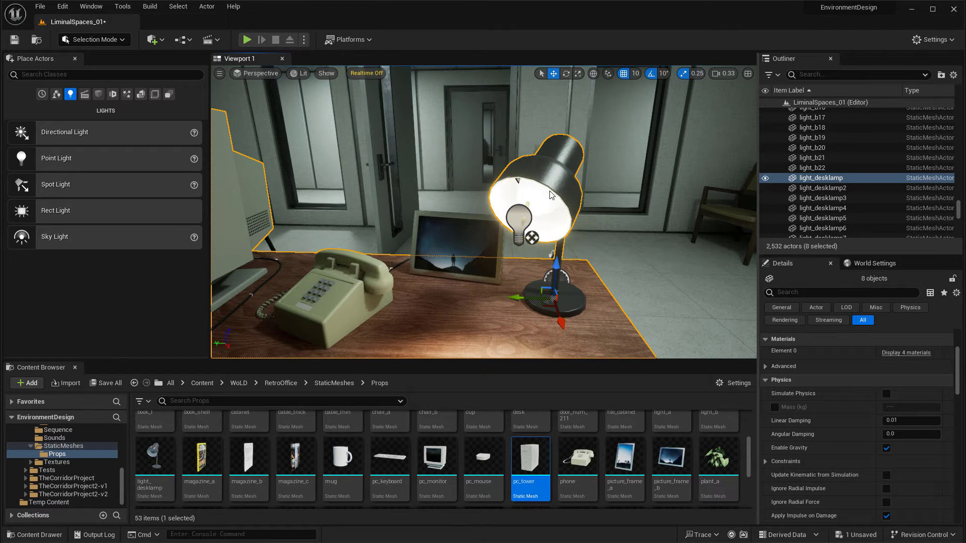
{"action": "left_click", "coordinate": [518, 180], "text": "ctrl"}
{"action": "right_click_drag", "start_coordinate": [518, 181], "coordinate": [569, 187]}
{"action": "key", "text": "w"}
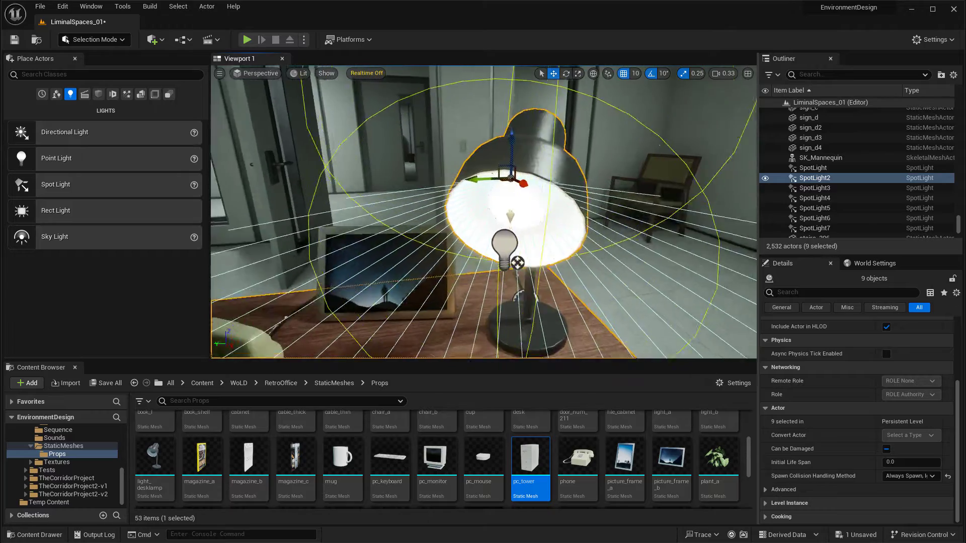
Step: Add the desk lamp's point light to the selection, keeping its spot light selected as well
{"action": "scroll", "coordinate": [517, 262], "scroll_direction": "down", "scroll_amount": 6}
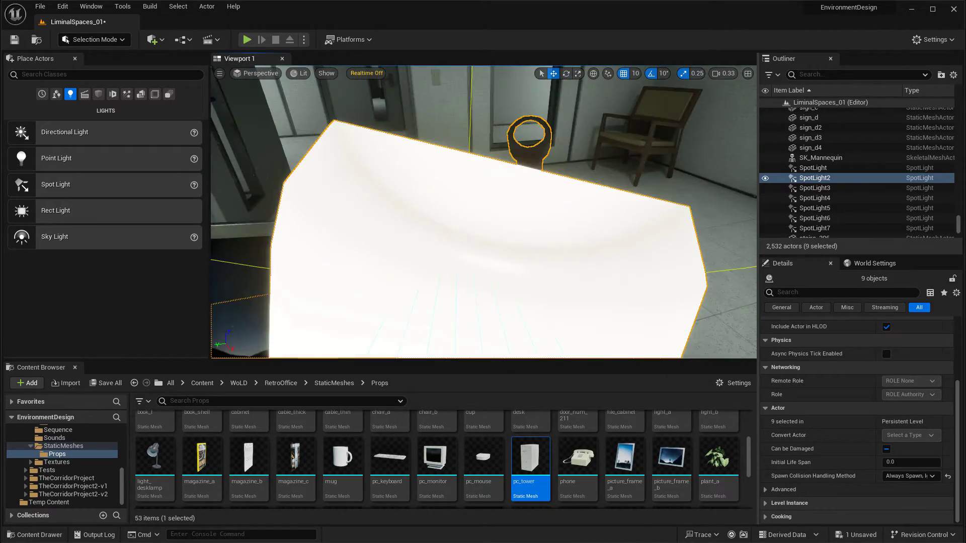
{"action": "right_click_drag", "start_coordinate": [517, 262], "coordinate": [413, 265]}
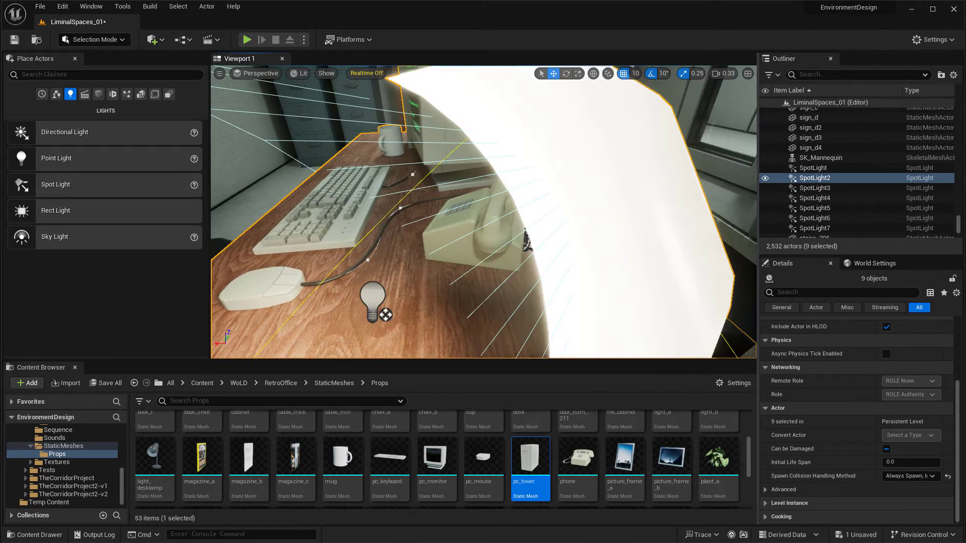
{"action": "left_click", "coordinate": [382, 303], "text": "ctrl"}
{"action": "mouse_move", "coordinate": [382, 303]}
{"action": "right_mouse_down"}
{"action": "mouse_move", "coordinate": [413, 297]}
{"action": "mouse_move", "coordinate": [383, 307]}
{"action": "right_mouse_up"}
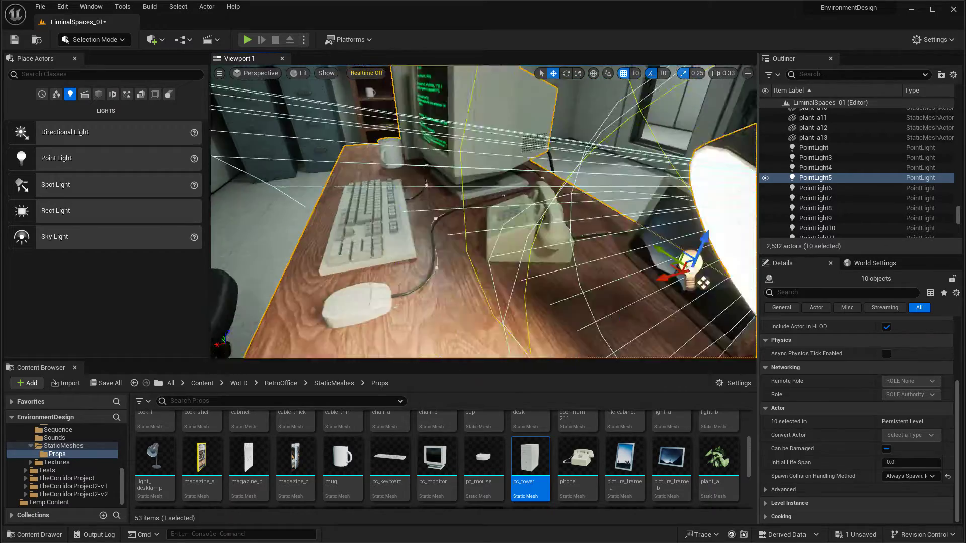
{"action": "right_click_drag", "start_coordinate": [704, 283], "coordinate": [508, 277]}
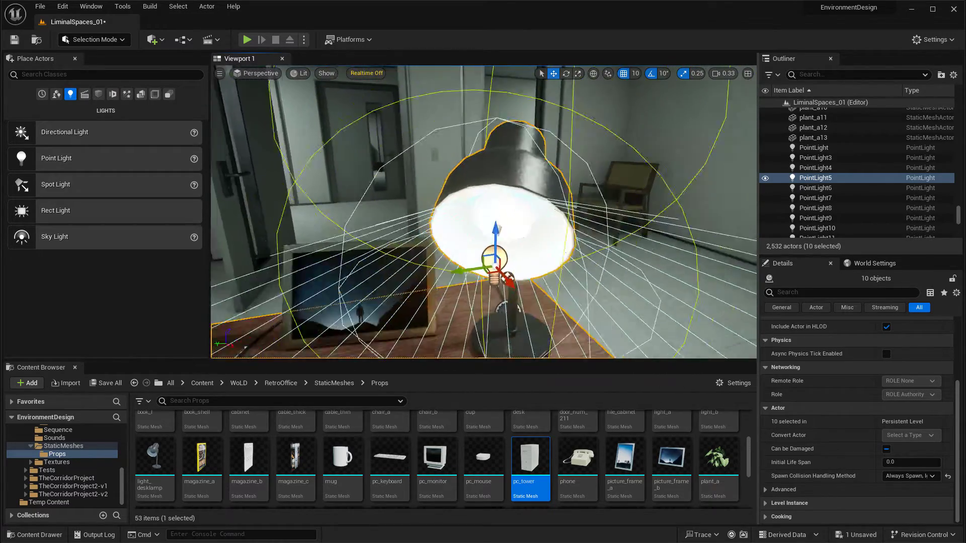
{"action": "left_click_drag", "start_coordinate": [507, 278], "coordinate": [497, 205]}
{"action": "left_click", "coordinate": [496, 205], "text": "ctrl"}
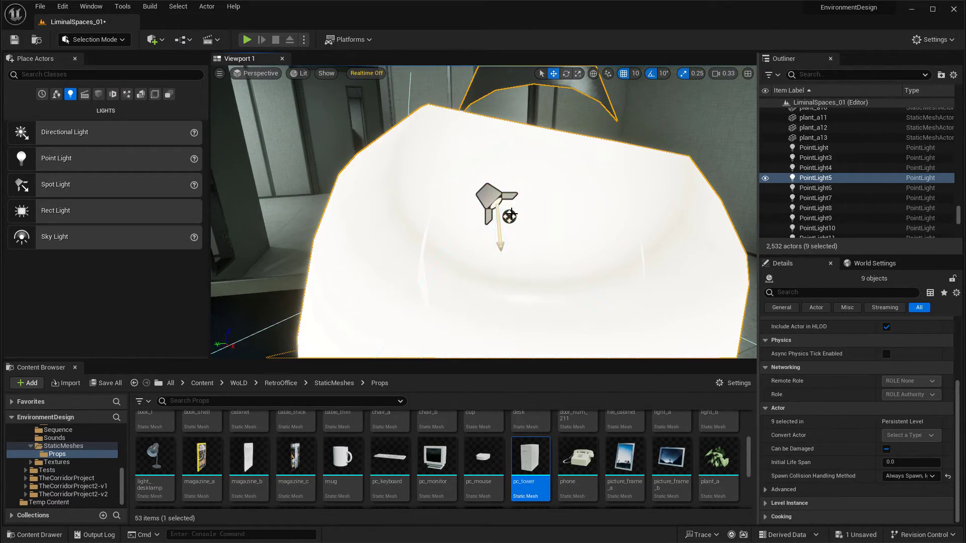
{"action": "left_click", "coordinate": [489, 198], "text": "ctrl"}
{"action": "left_click_drag", "start_coordinate": [584, 229], "coordinate": [508, 242]}
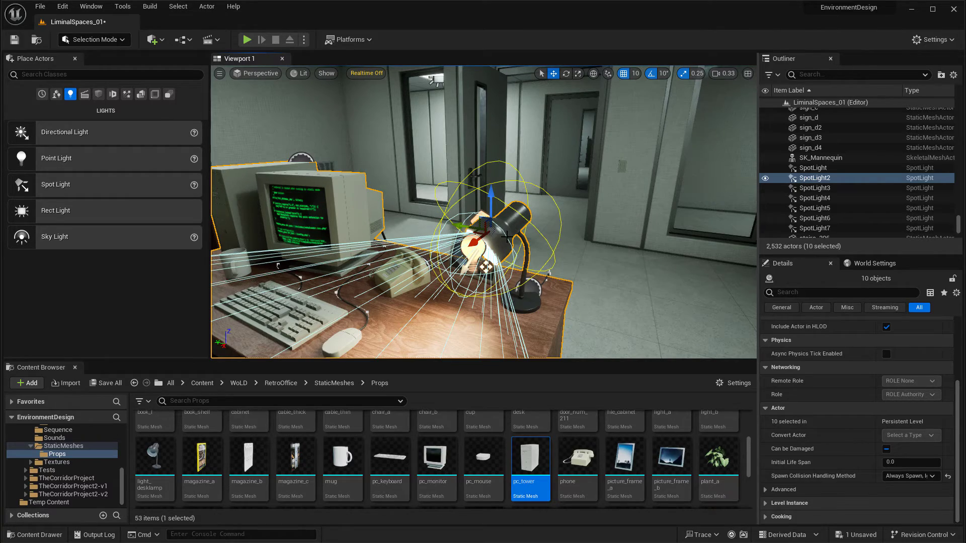
Step: Add the desk lamp's cable and the picture frame to the selected desk objects
{"action": "left_click_drag", "start_coordinate": [527, 251], "coordinate": [511, 222], "text": "alt"}
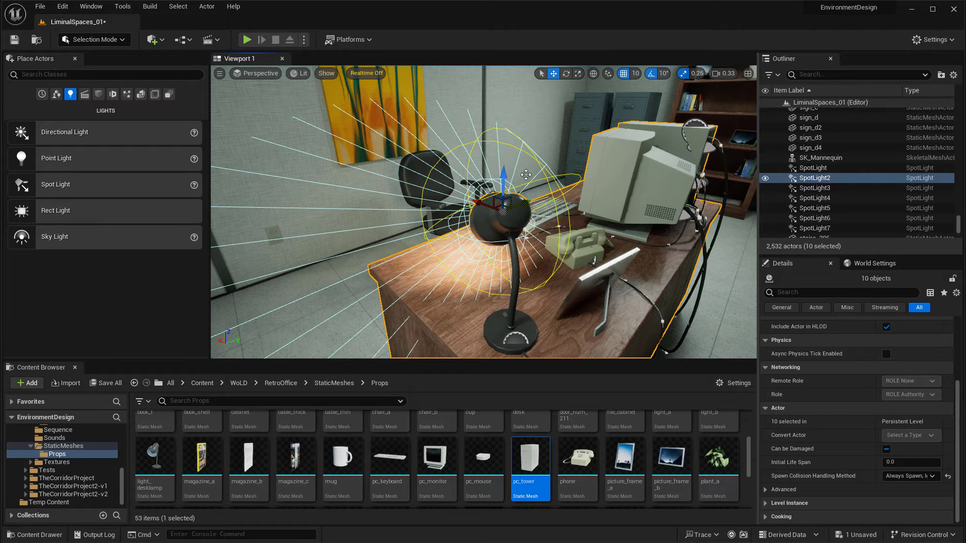
{"action": "left_click_drag", "start_coordinate": [613, 291], "coordinate": [510, 280], "text": "alt"}
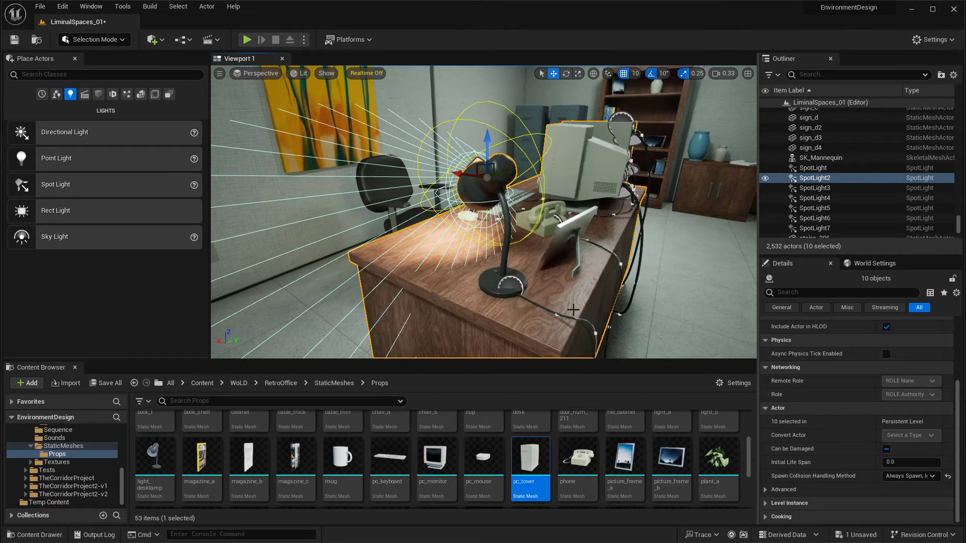
{"action": "left_click", "coordinate": [517, 289], "text": "ctrl"}
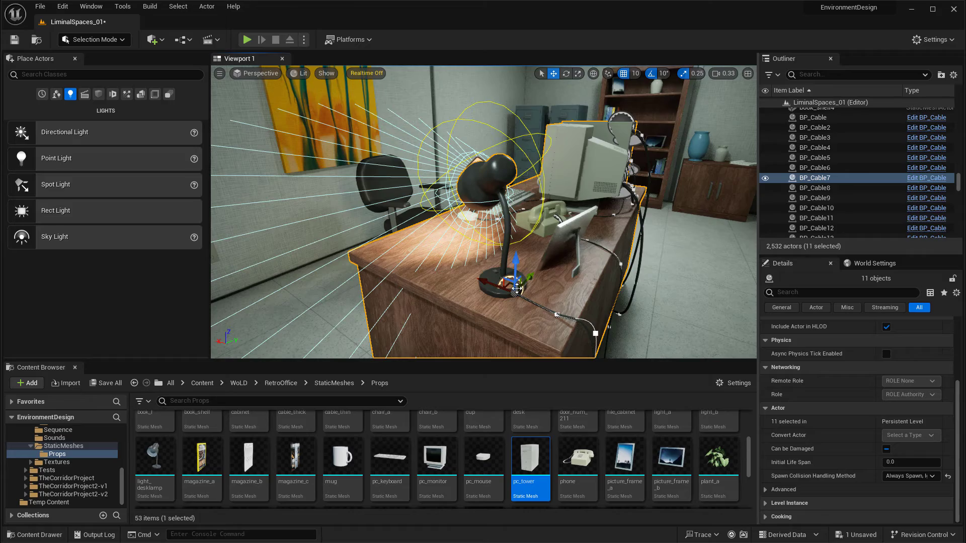
{"action": "right_click_drag", "start_coordinate": [625, 289], "coordinate": [523, 297]}
{"action": "left_click", "coordinate": [453, 227], "text": "ctrl"}
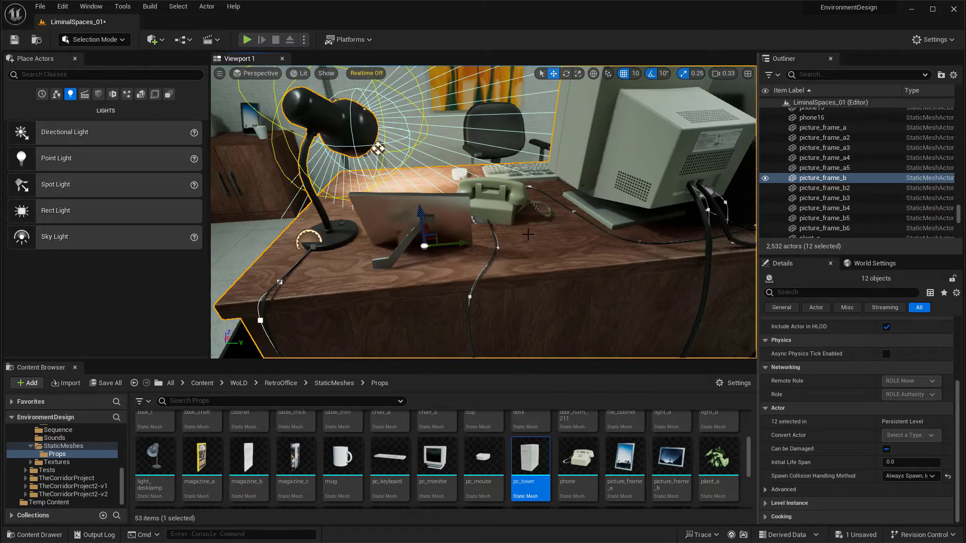
{"action": "right_click_drag", "start_coordinate": [453, 226], "coordinate": [418, 252]}
{"action": "scroll", "coordinate": [494, 222], "scroll_direction": "up", "scroll_amount": 4}
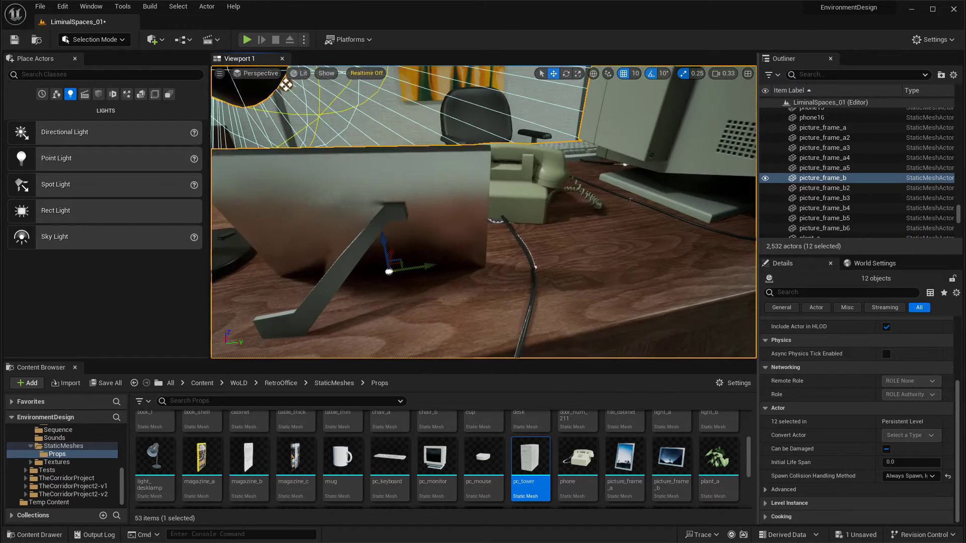
Step: Add the phone's cable and two cables behind the monitor to the selection
{"action": "left_click", "coordinate": [497, 223], "text": "ctrl"}
{"action": "right_click_drag", "start_coordinate": [497, 224], "coordinate": [383, 226]}
{"action": "left_click", "coordinate": [493, 301], "text": "ctrl"}
{"action": "left_click", "coordinate": [508, 255], "text": "ctrl"}
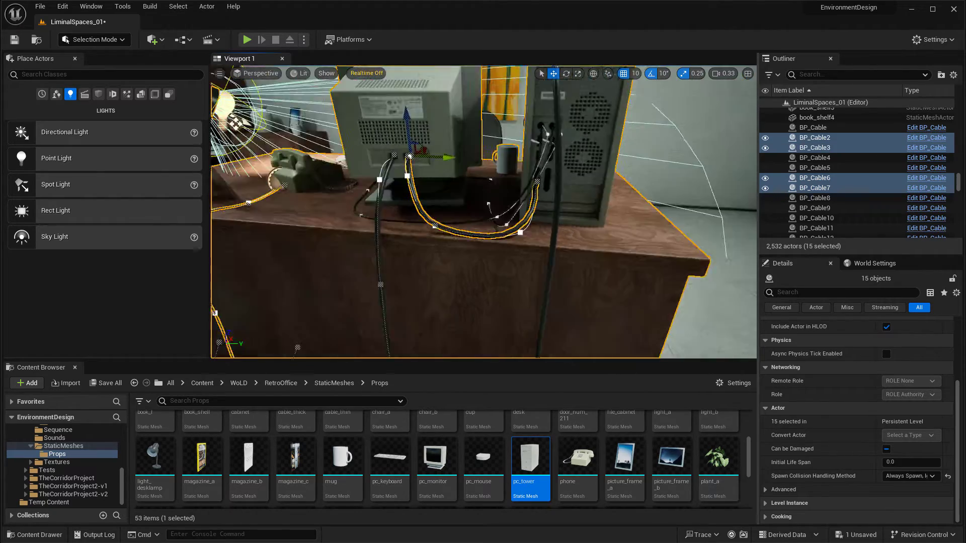
Step: Add two more computer cables near the PC tower to the selection, keeping the mug selected
{"action": "mouse_move", "coordinate": [566, 243]}
{"action": "right_mouse_down"}
{"action": "mouse_move", "coordinate": [563, 221]}
{"action": "mouse_move", "coordinate": [589, 241]}
{"action": "mouse_move", "coordinate": [566, 242]}
{"action": "right_mouse_up"}
{"action": "key", "text": "w"}
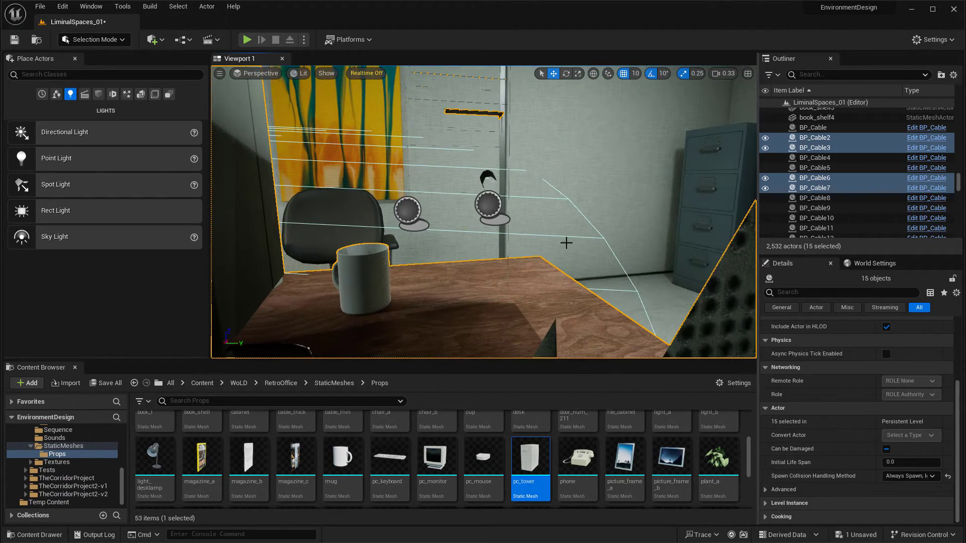
{"action": "left_click", "coordinate": [488, 204], "text": "ctrl"}
{"action": "left_click", "coordinate": [408, 210], "text": "ctrl"}
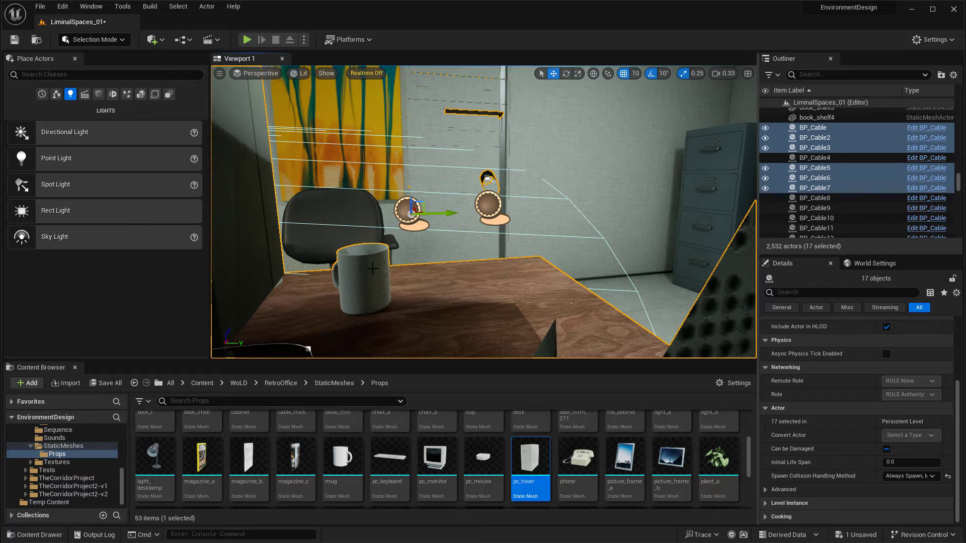
{"action": "left_click", "coordinate": [373, 268], "text": "ctrl"}
{"action": "left_click", "coordinate": [373, 276], "text": "ctrl"}
Step: Test-move the selected desk assembly along the Y axis with the desk as pivot to look for missed parts, and undo the move
{"action": "key", "text": "s"}
{"action": "mouse_move", "coordinate": [373, 276]}
{"action": "right_mouse_down"}
{"action": "mouse_move", "coordinate": [382, 262]}
{"action": "mouse_move", "coordinate": [377, 271]}
{"action": "right_mouse_up"}
{"action": "key", "text": "w"}
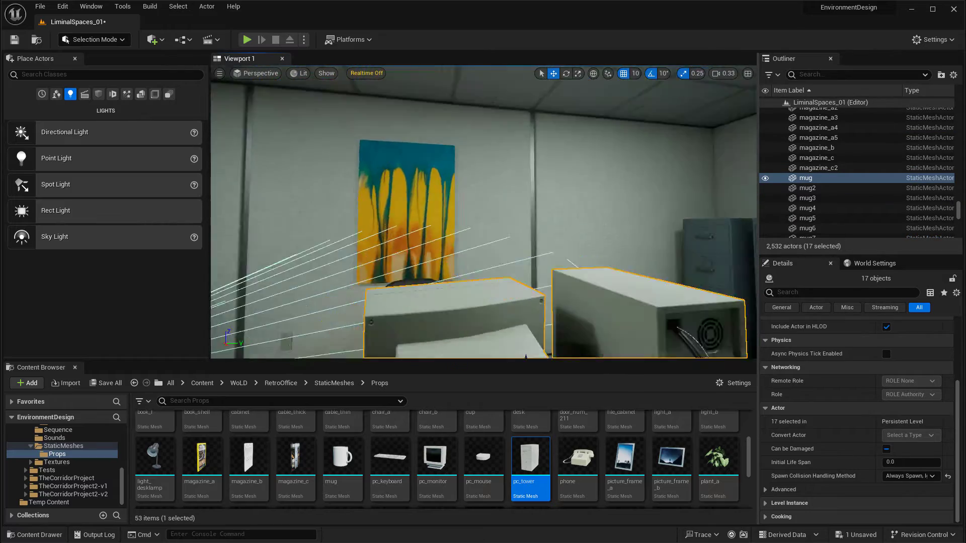
{"action": "key", "text": "s"}
{"action": "right_click_drag", "start_coordinate": [465, 214], "coordinate": [468, 254]}
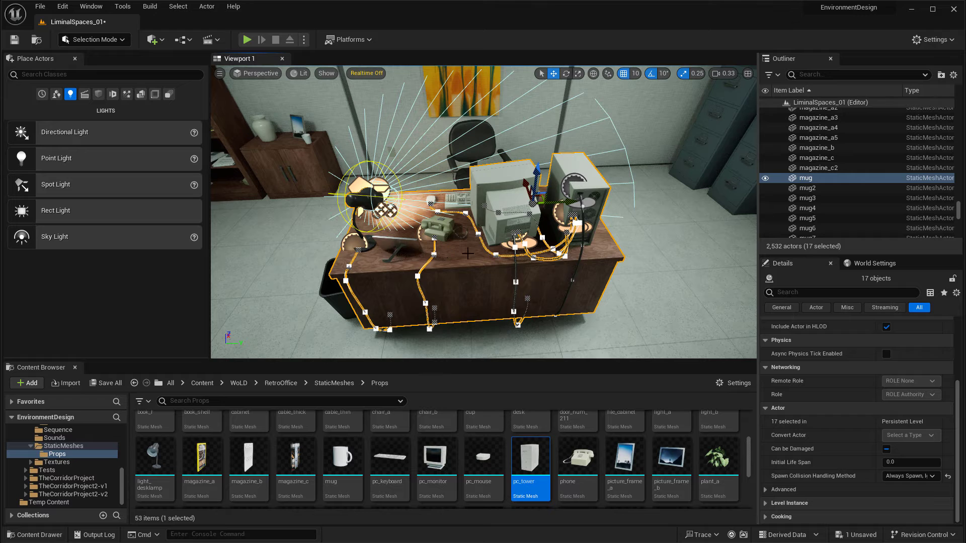
{"action": "left_click", "coordinate": [443, 270], "text": "ctrl"}
{"action": "left_click", "coordinate": [466, 260], "text": "ctrl"}
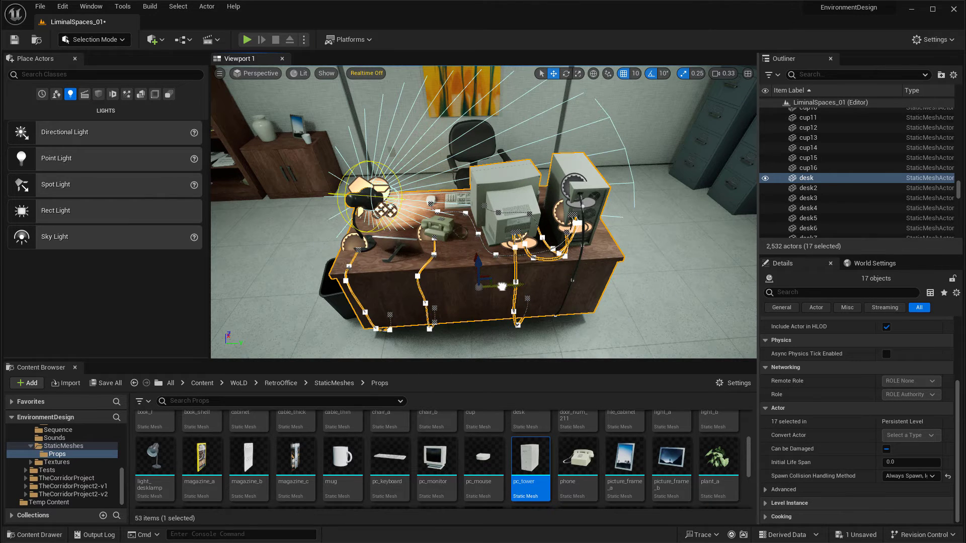
{"action": "left_click_drag", "start_coordinate": [502, 286], "coordinate": [740, 278]}
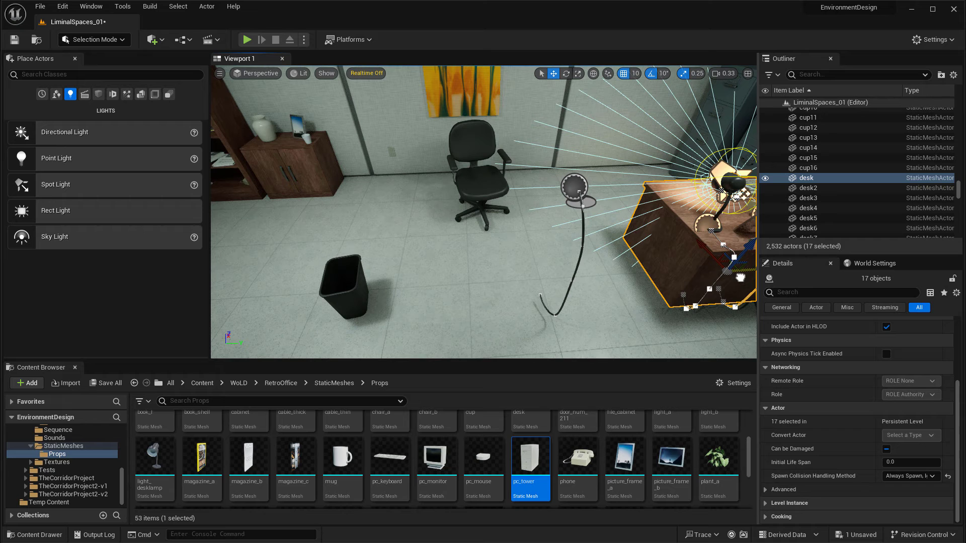
{"action": "key", "text": "ctrl+z"}
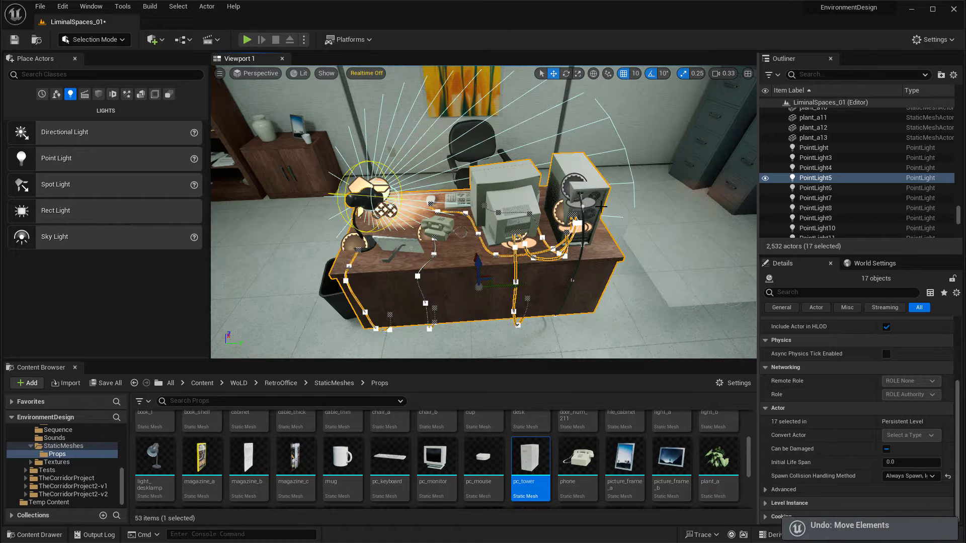
Step: Add the missed cable hanging from the back of the PC tower to the selection
{"action": "right_click_drag", "start_coordinate": [535, 197], "coordinate": [569, 173]}
{"action": "left_click", "coordinate": [556, 252], "text": "ctrl"}
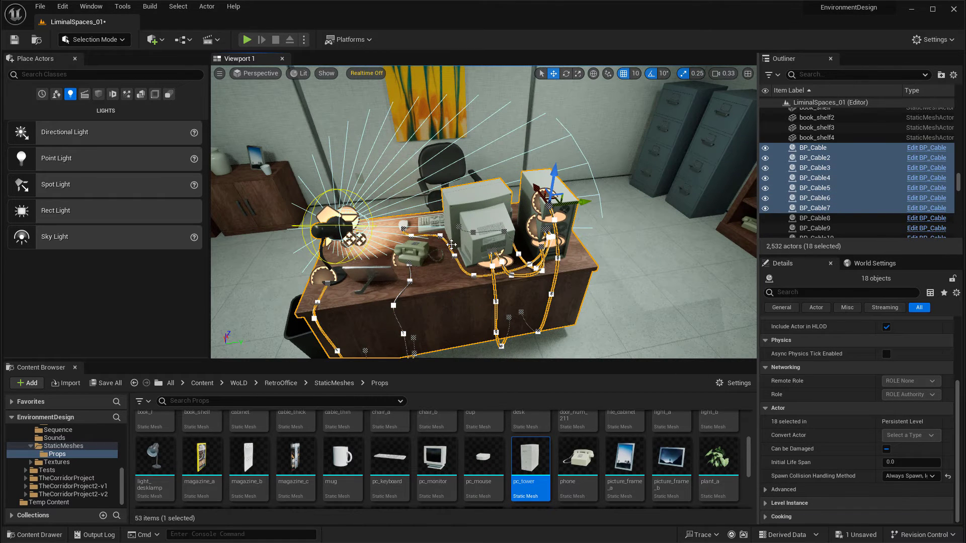
Step: Remove the PC tower from the selection and group the remaining selected desk objects
{"action": "left_click_drag", "start_coordinate": [452, 244], "coordinate": [750, 241], "text": "alt"}
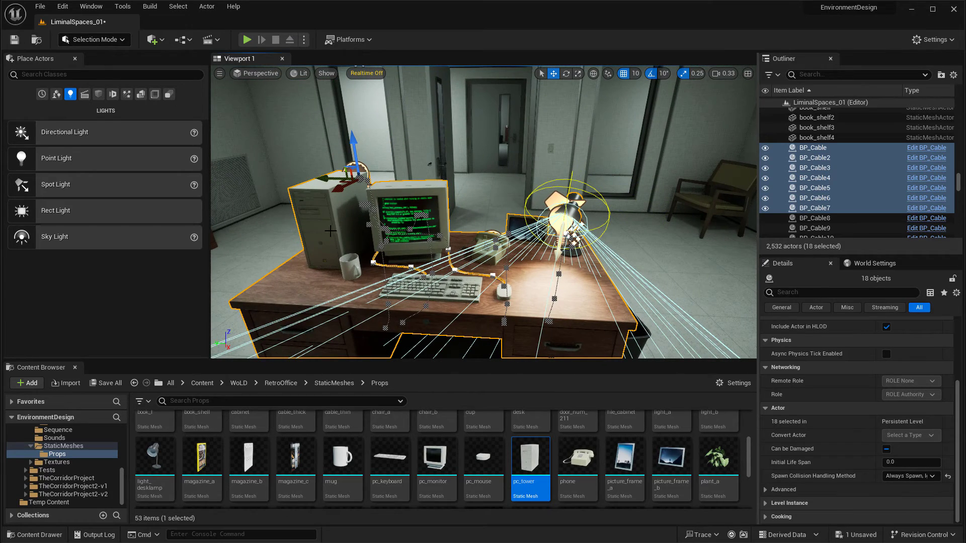
{"action": "left_click", "coordinate": [320, 217], "text": "ctrl"}
{"action": "left_click_drag", "start_coordinate": [462, 225], "coordinate": [382, 186], "text": "alt"}
{"action": "right_click_drag", "start_coordinate": [439, 243], "coordinate": [460, 220]}
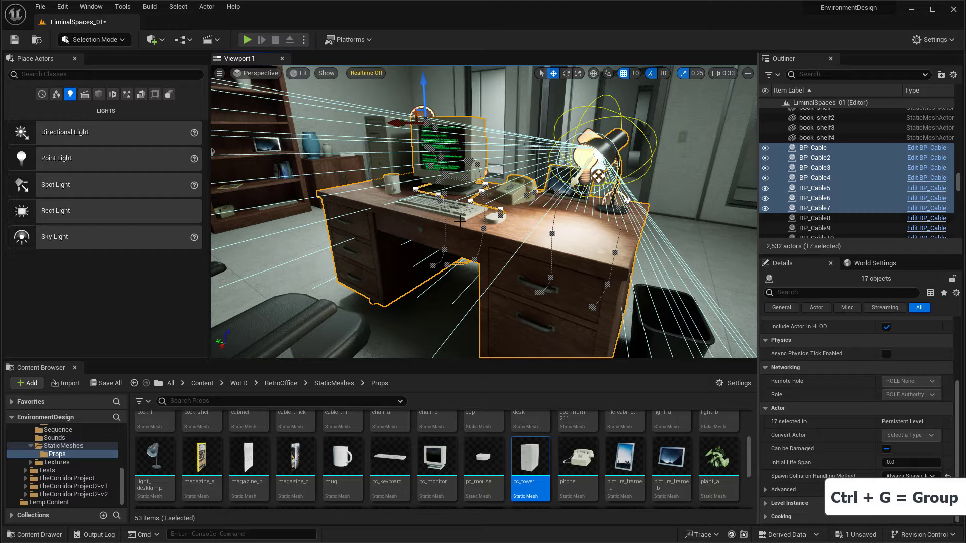
{"action": "right_click", "coordinate": [516, 232]}
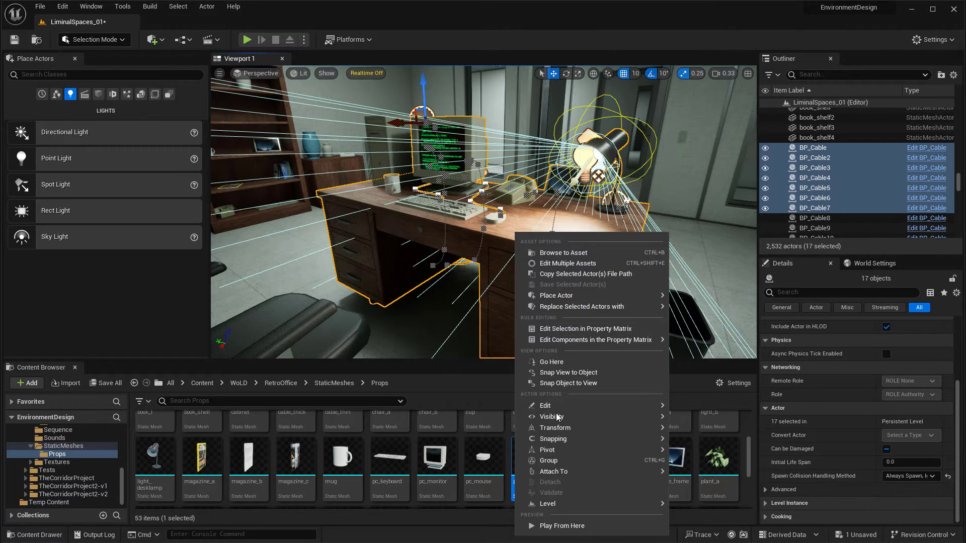
{"action": "left_click", "coordinate": [633, 461]}
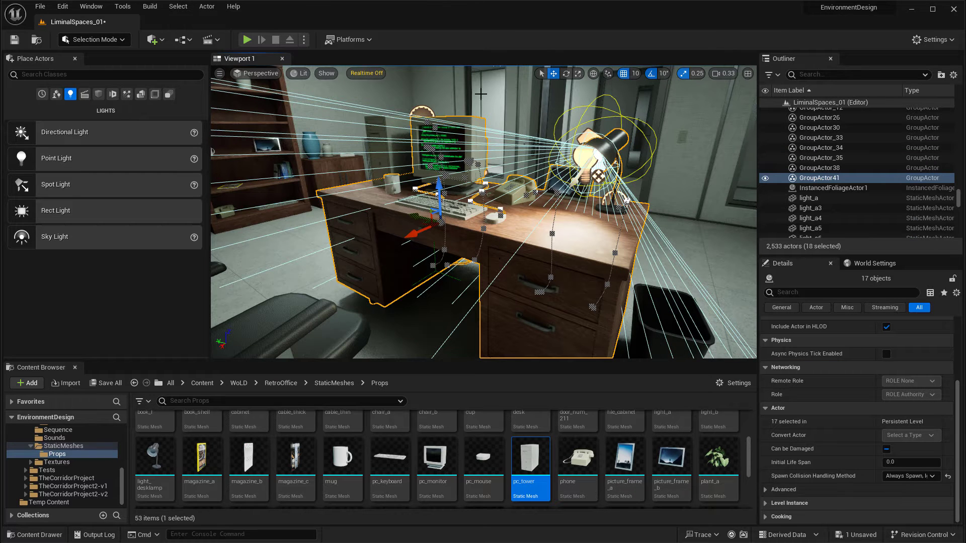
Step: Deselect the desk group, reselect it through the desk, test-move it along the Y axis, and undo the move
{"action": "left_click", "coordinate": [428, 82]}
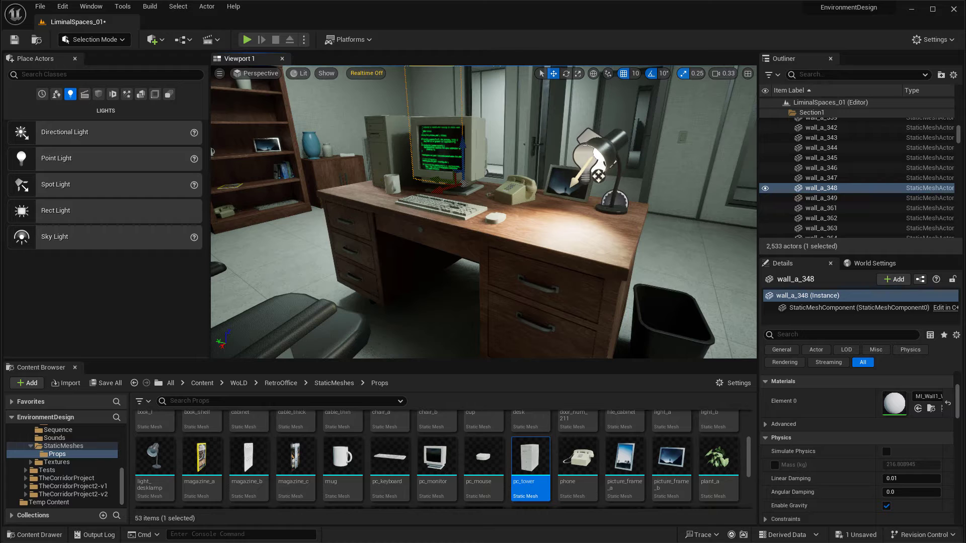
{"action": "key", "text": "ctrl+h"}
{"action": "left_click", "coordinate": [524, 226]}
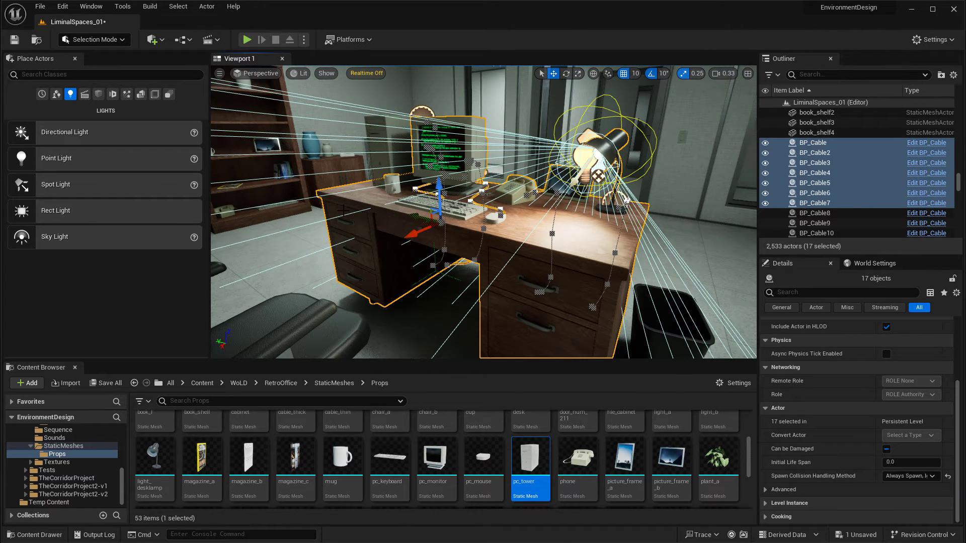
{"action": "right_click_drag", "start_coordinate": [343, 211], "coordinate": [496, 212]}
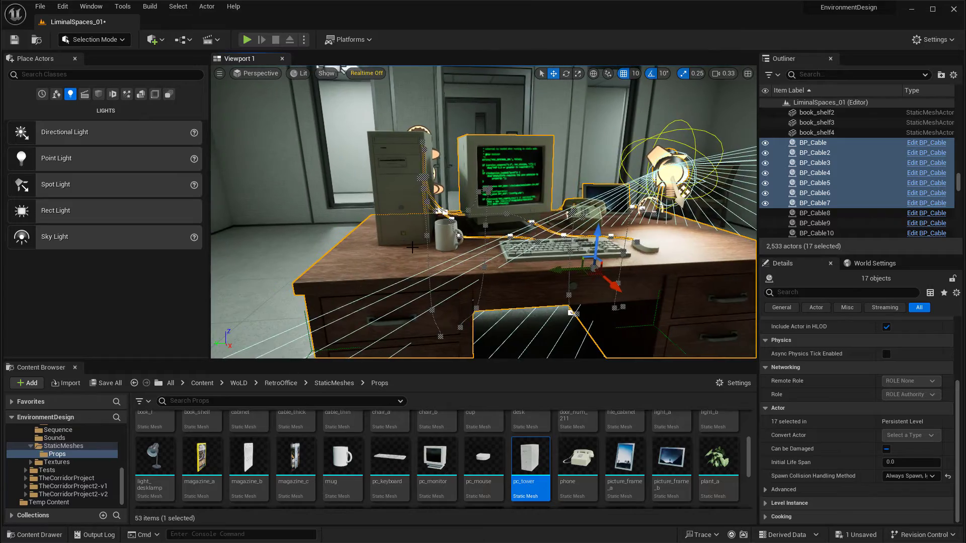
{"action": "left_click_drag", "start_coordinate": [567, 270], "coordinate": [711, 267]}
{"action": "key", "text": "ctrl+z"}
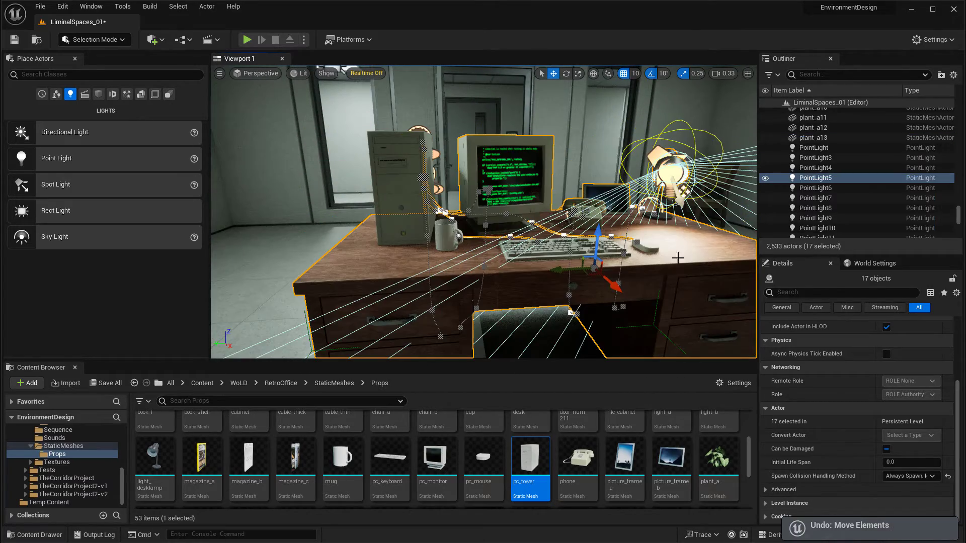
Step: Select the ungrouped PC tower together with the desk group and add it to that group
{"action": "right_click_drag", "start_coordinate": [483, 212], "coordinate": [417, 217]}
{"action": "key", "text": "w"}
{"action": "key", "text": "s"}
{"action": "left_click", "coordinate": [434, 189]}
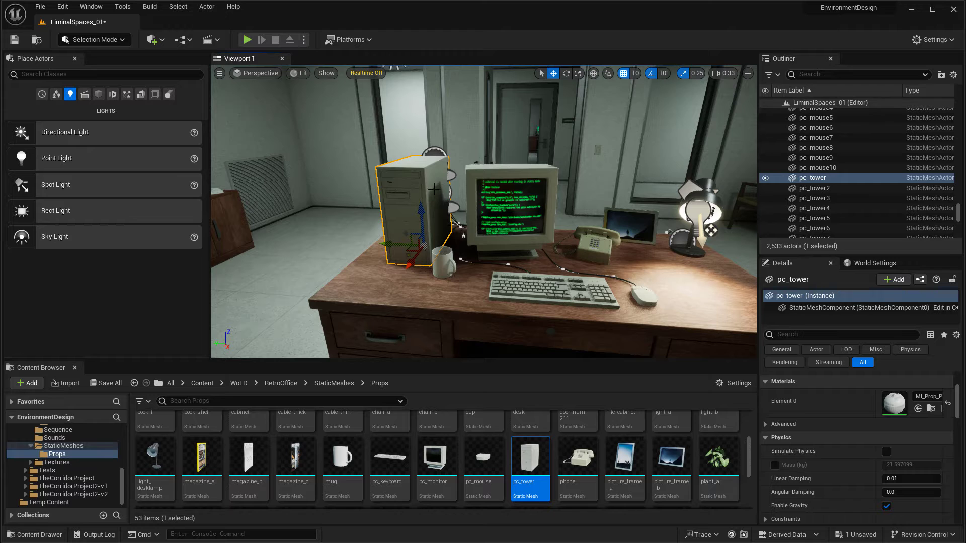
{"action": "left_click", "coordinate": [410, 297]}
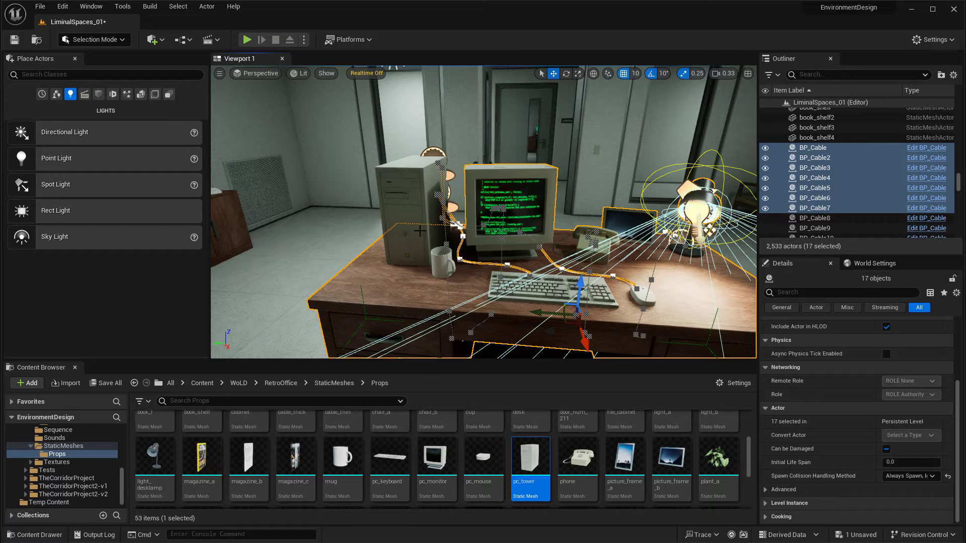
{"action": "left_click", "coordinate": [419, 190], "text": "ctrl"}
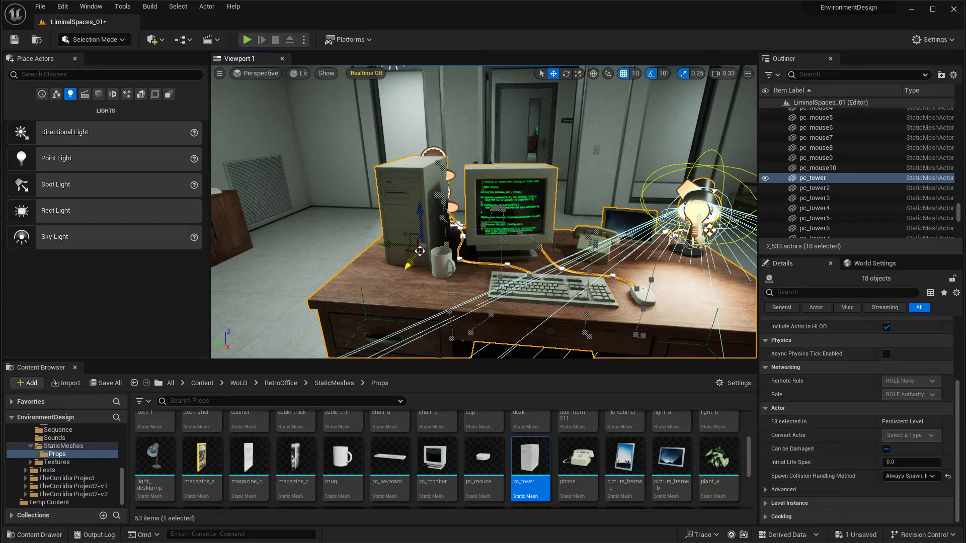
{"action": "right_click", "coordinate": [397, 224]}
{"action": "mouse_move", "coordinate": [446, 457]}
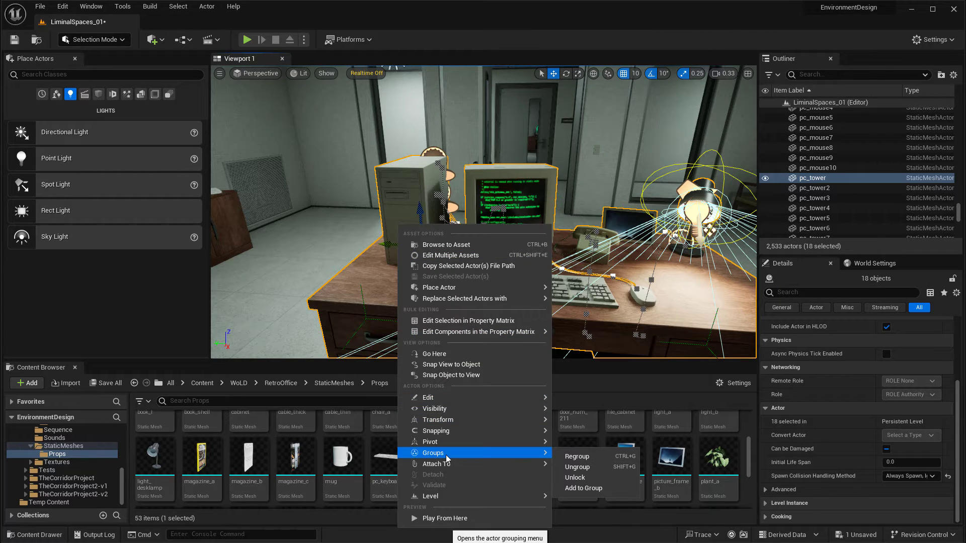
{"action": "left_click", "coordinate": [584, 488]}
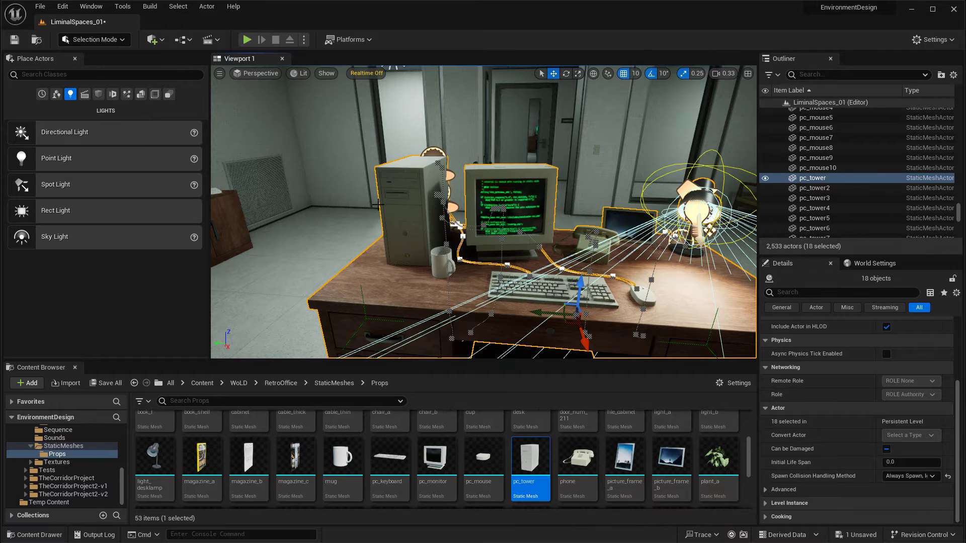
Step: Reselect the complete desk set through the PC tower and ungroup it
{"action": "left_click", "coordinate": [323, 244]}
{"action": "left_click", "coordinate": [404, 207]}
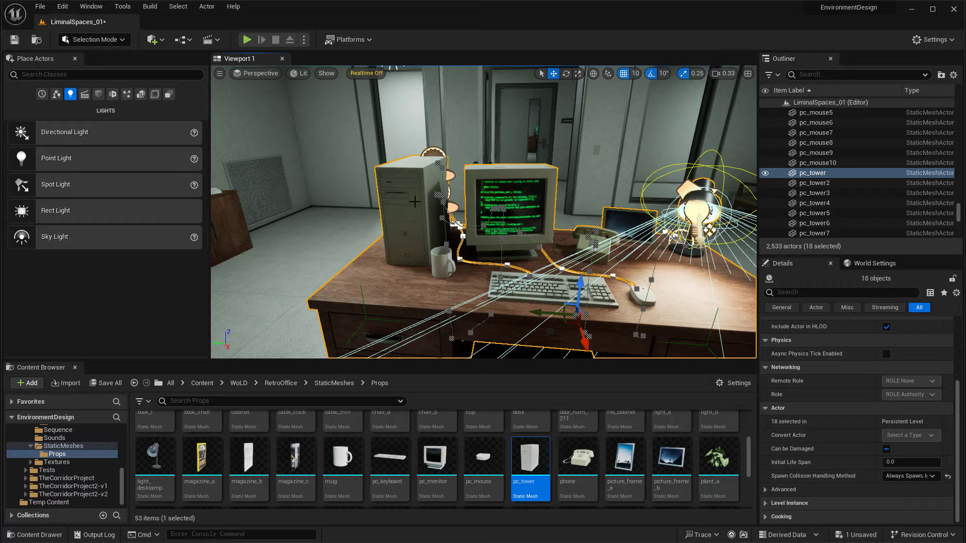
{"action": "right_click", "coordinate": [405, 198]}
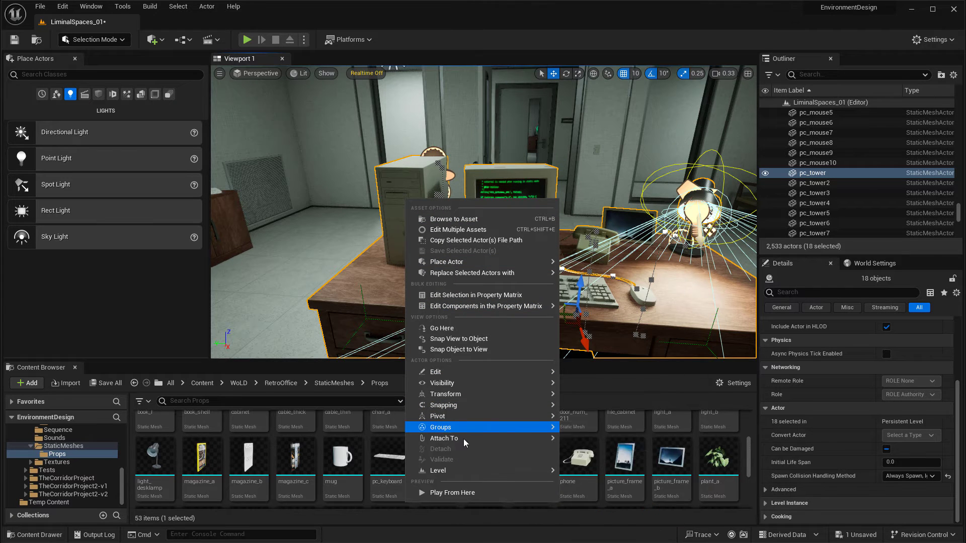
{"action": "mouse_move", "coordinate": [467, 439]}
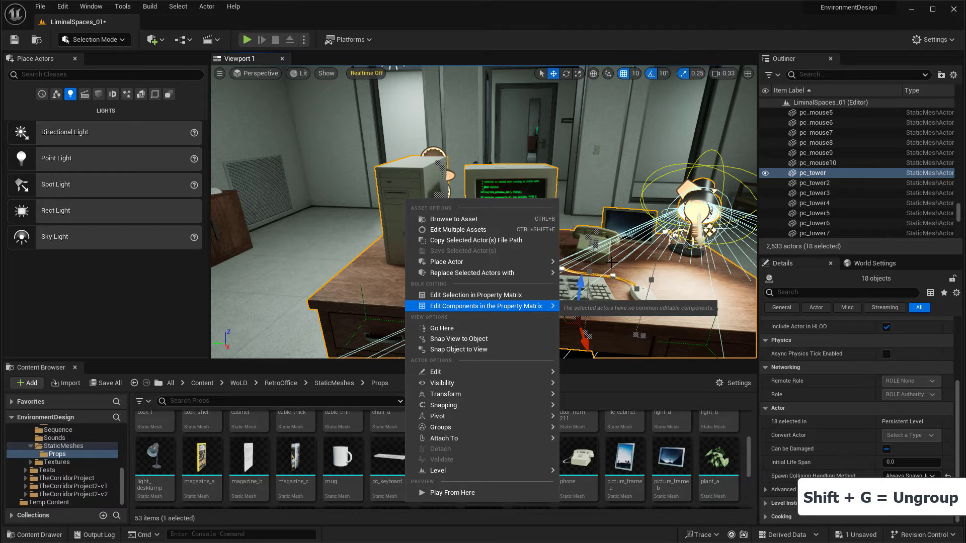
{"action": "mouse_move", "coordinate": [509, 428]}
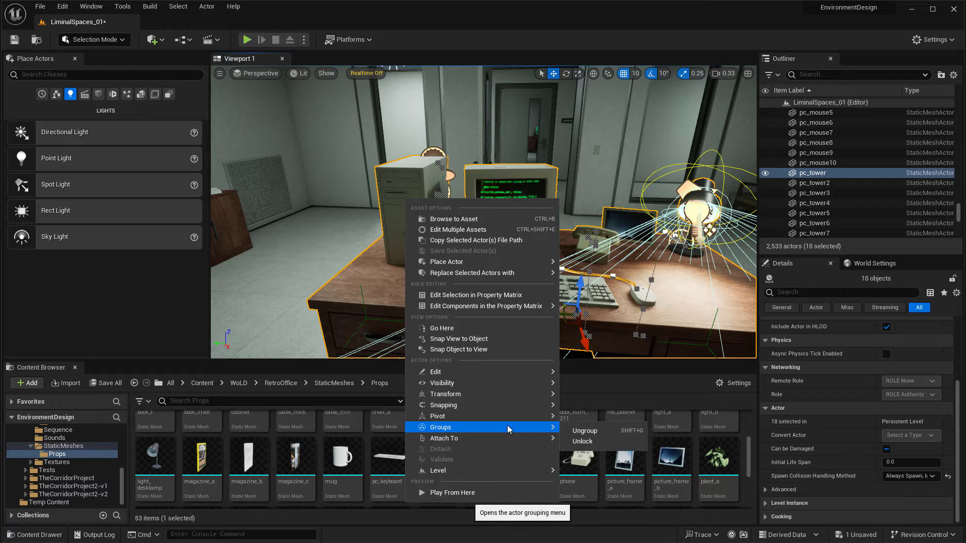
{"action": "left_click", "coordinate": [592, 431]}
Step: Select the monitor, the PC tower and the desk one by one to check that each is independent
{"action": "left_click", "coordinate": [410, 208]}
{"action": "left_click", "coordinate": [519, 209]}
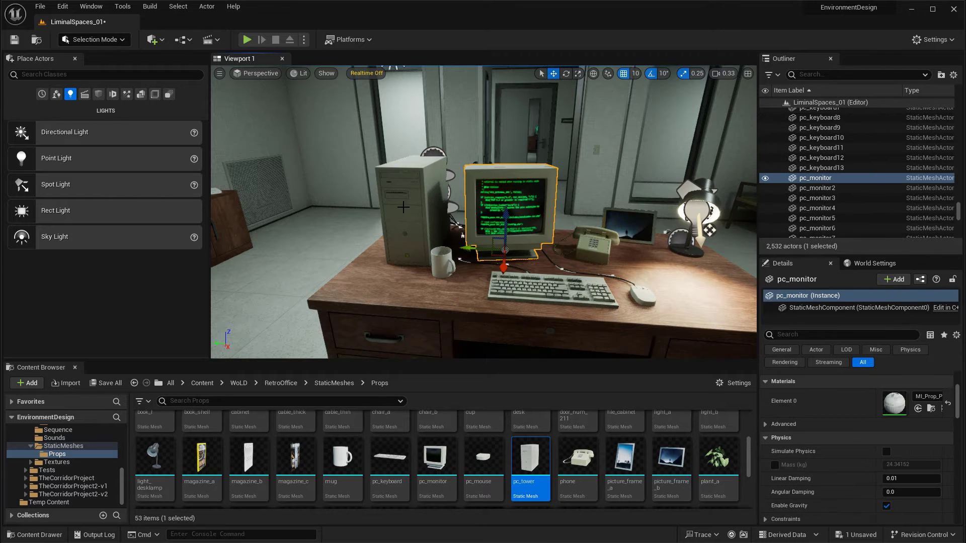
{"action": "left_click", "coordinate": [404, 208]}
{"action": "left_click", "coordinate": [397, 289]}
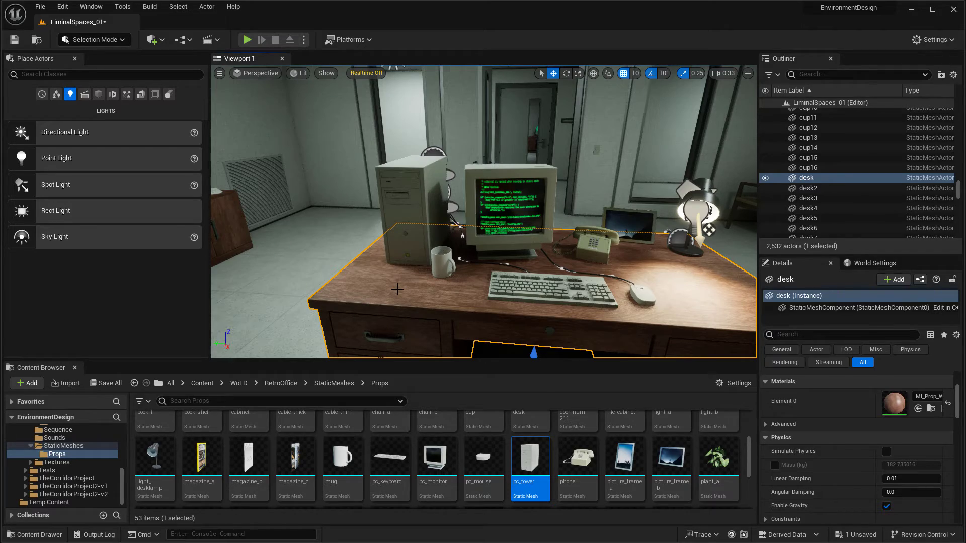
Step: Duplicate the whole desk group along the Y axis and move the copy toward the file cabinets
{"action": "right_click_drag", "start_coordinate": [474, 163], "coordinate": [373, 192]}
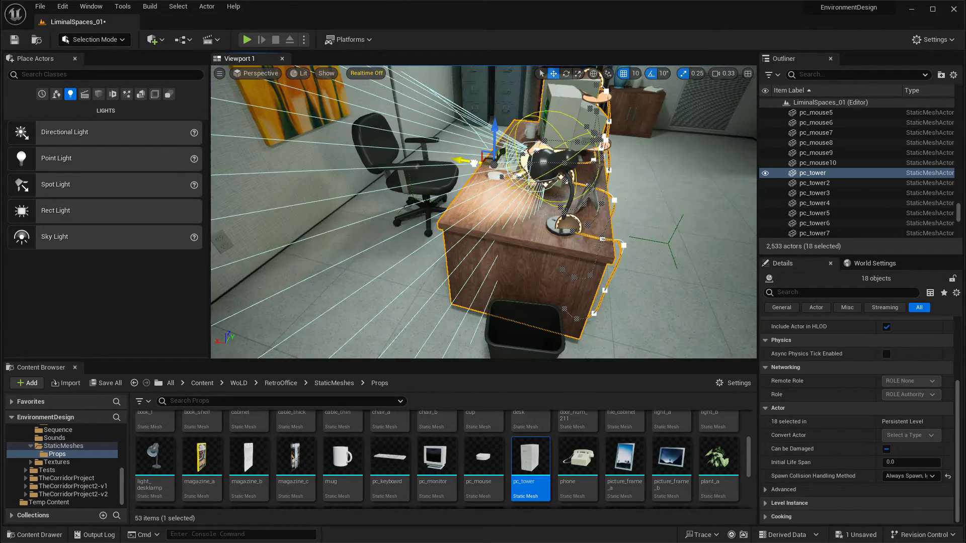
{"action": "left_click_drag", "start_coordinate": [473, 163], "coordinate": [609, 187], "text": "alt"}
{"action": "left_click_drag", "start_coordinate": [635, 183], "coordinate": [750, 191], "text": "shift"}
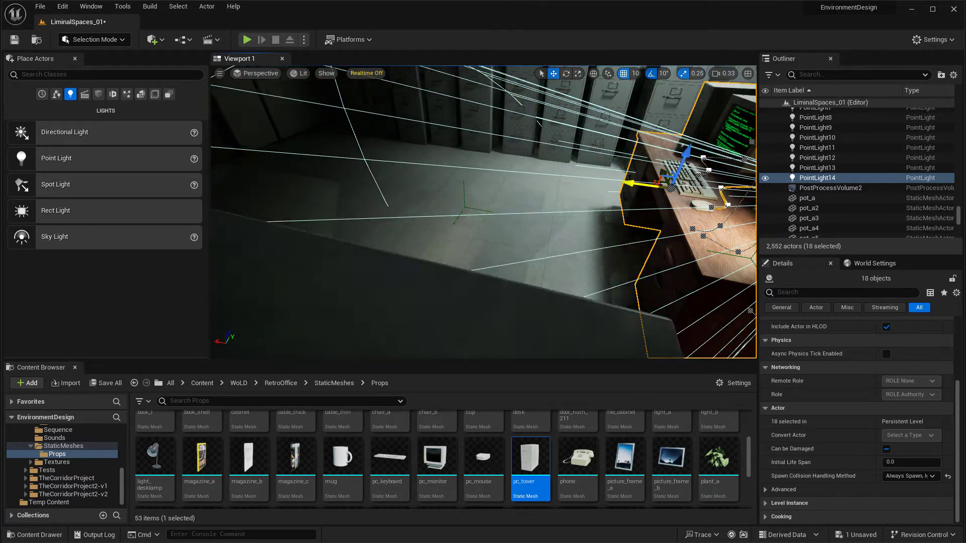
Step: Adjust the duplicated desk group's position along the Y axis near the file cabinets, and clear the selection
{"action": "right_click_drag", "start_coordinate": [720, 197], "coordinate": [749, 211]}
{"action": "key", "text": "w"}
{"action": "right_click_drag", "start_coordinate": [520, 187], "coordinate": [591, 212]}
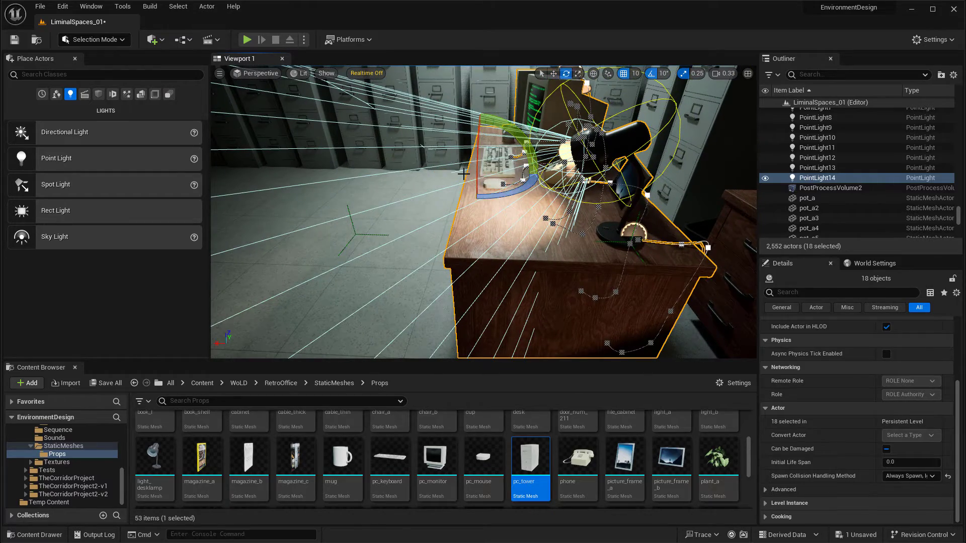
{"action": "left_click_drag", "start_coordinate": [458, 174], "coordinate": [499, 174]}
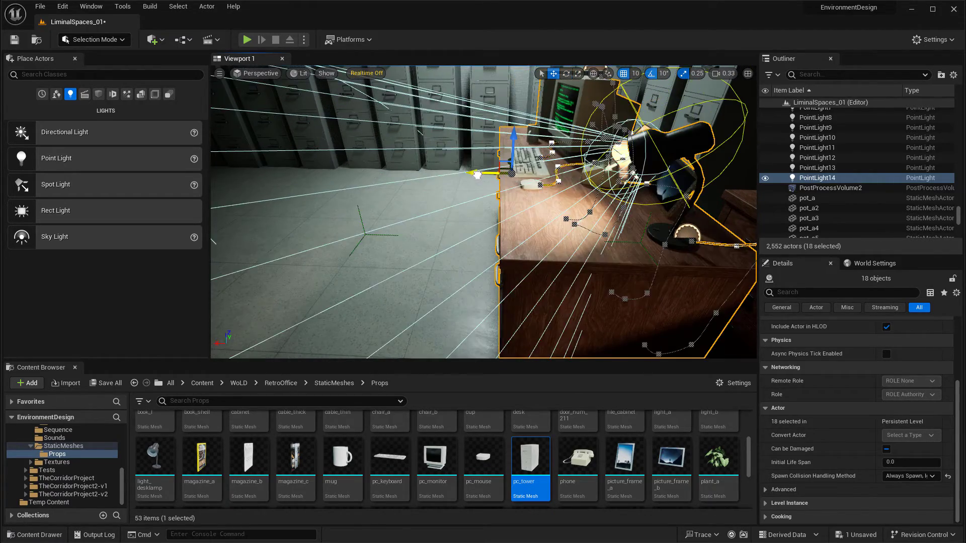
{"action": "right_click_drag", "start_coordinate": [499, 174], "coordinate": [672, 143]}
{"action": "key", "text": "Escape"}
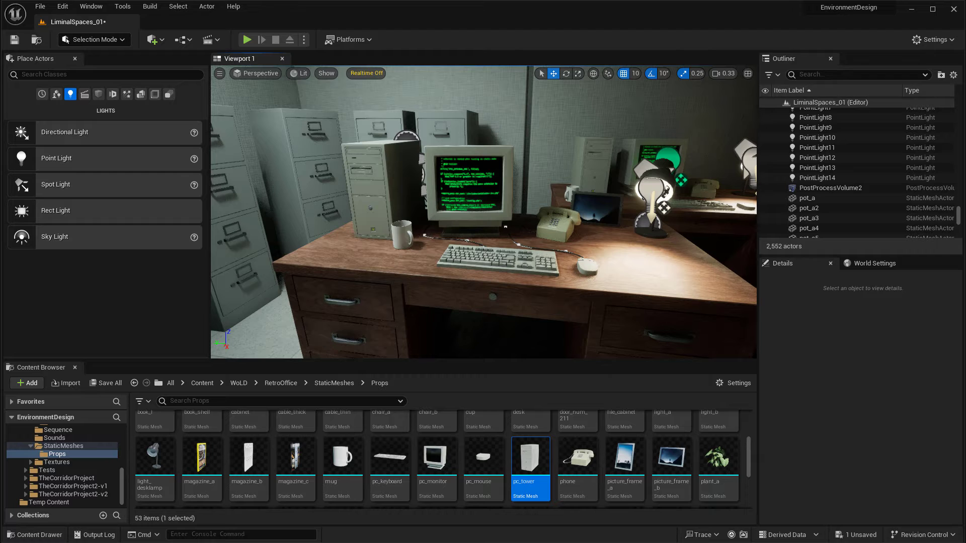
Step: Unlock the duplicated desk's group and select its monitor as an individual object
{"action": "right_click", "coordinate": [403, 267]}
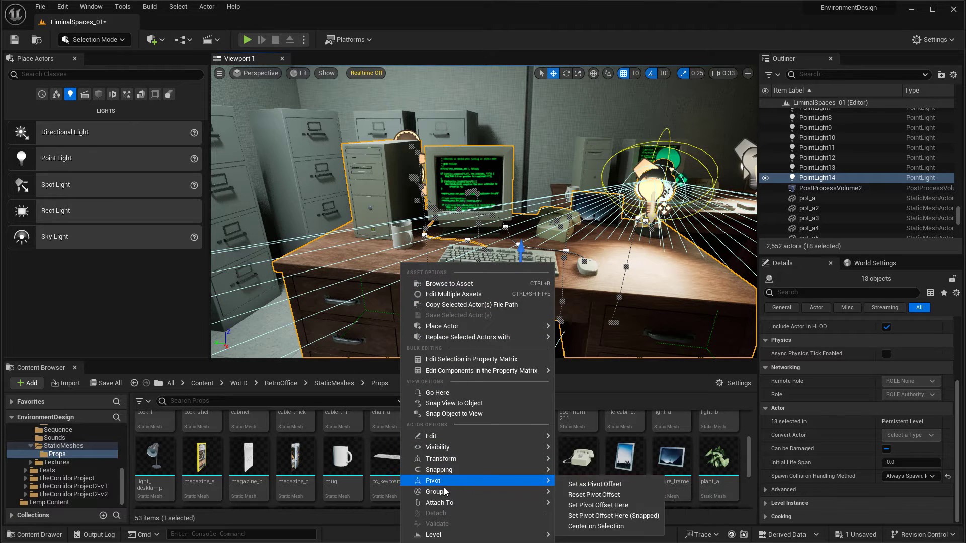
{"action": "mouse_move", "coordinate": [445, 493]}
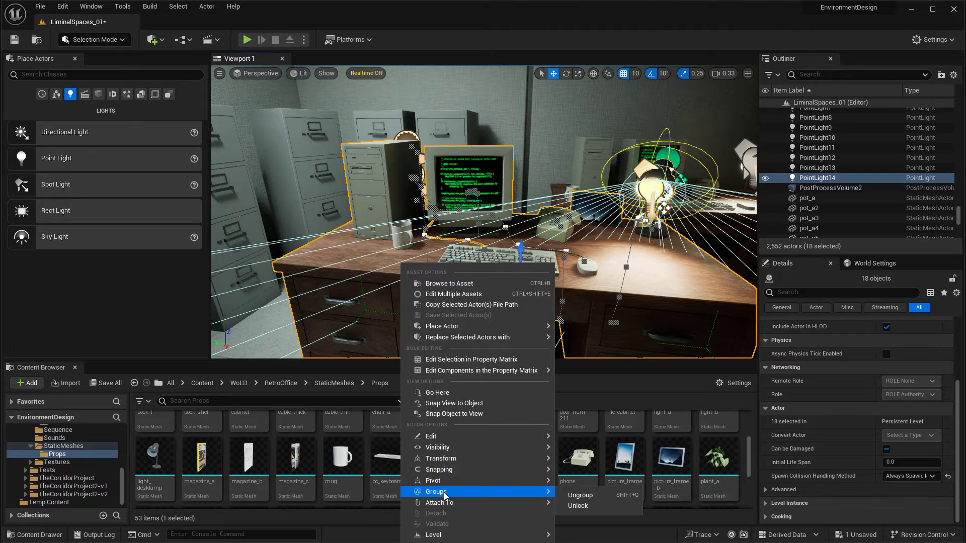
{"action": "left_click", "coordinate": [588, 510]}
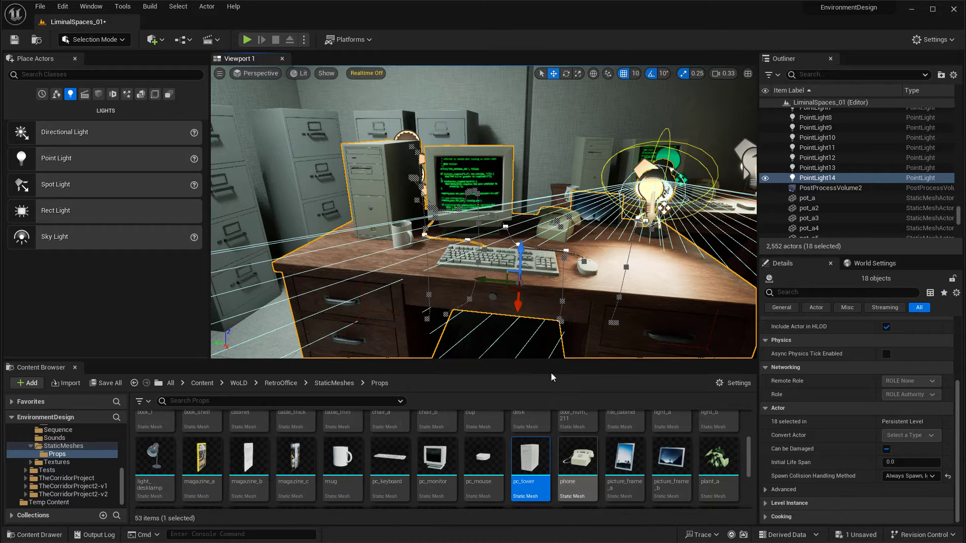
{"action": "left_click", "coordinate": [467, 283]}
{"action": "left_click", "coordinate": [469, 218]}
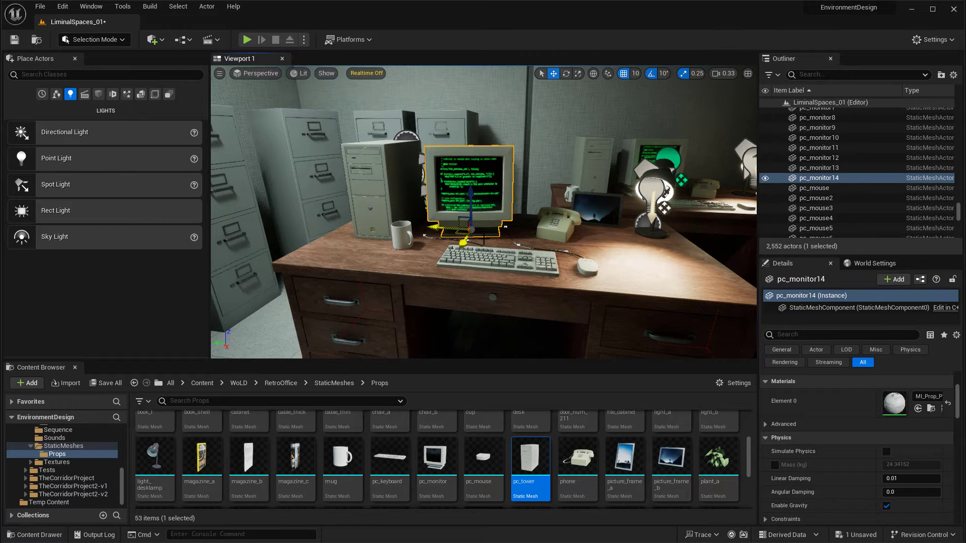
Step: Move the duplicated desk's mug from beside the PC tower to the opposite end of the desktop, near the lamp
{"action": "left_click", "coordinate": [493, 268]}
{"action": "left_click", "coordinate": [392, 235]}
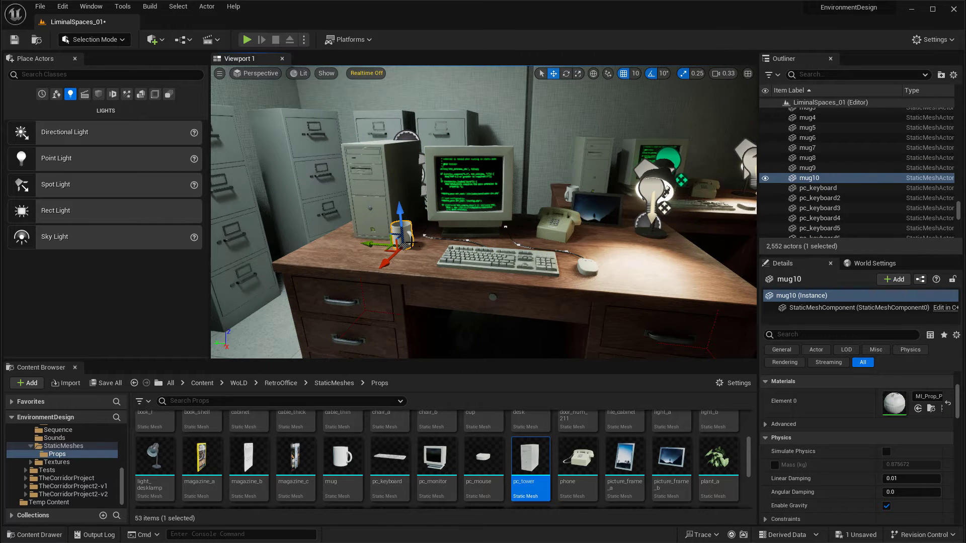
{"action": "left_click_drag", "start_coordinate": [391, 246], "coordinate": [665, 263]}
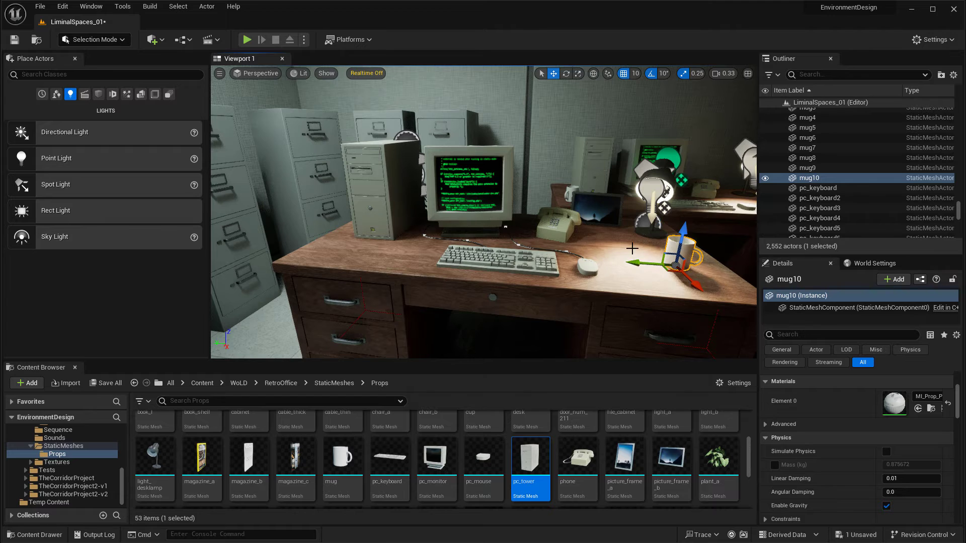
Step: Try to delete the point light in the duplicated desk's lamp, and decline the deletion
{"action": "key", "text": "w"}
{"action": "right_click_drag", "start_coordinate": [533, 220], "coordinate": [702, 196]}
{"action": "left_click", "coordinate": [533, 219]}
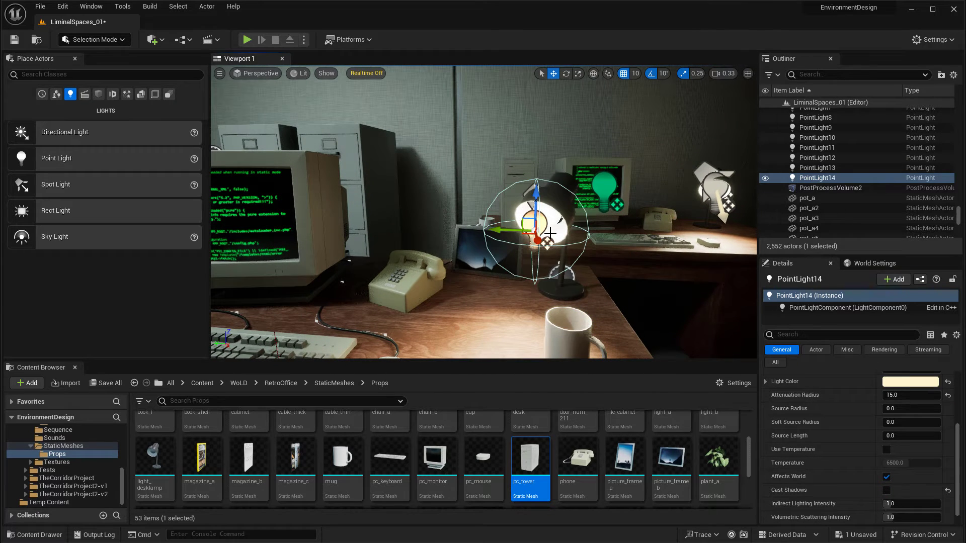
{"action": "key", "text": "Delete"}
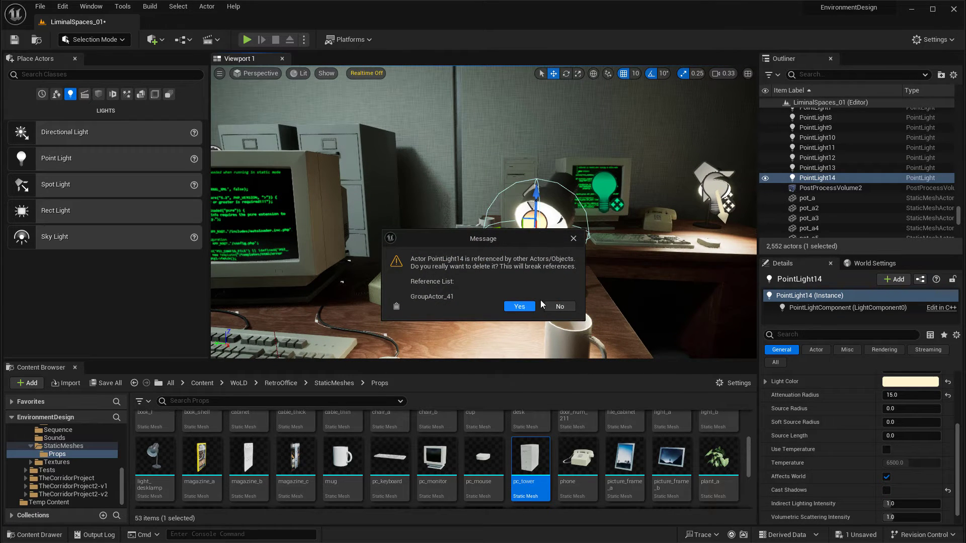
{"action": "left_click", "coordinate": [560, 306]}
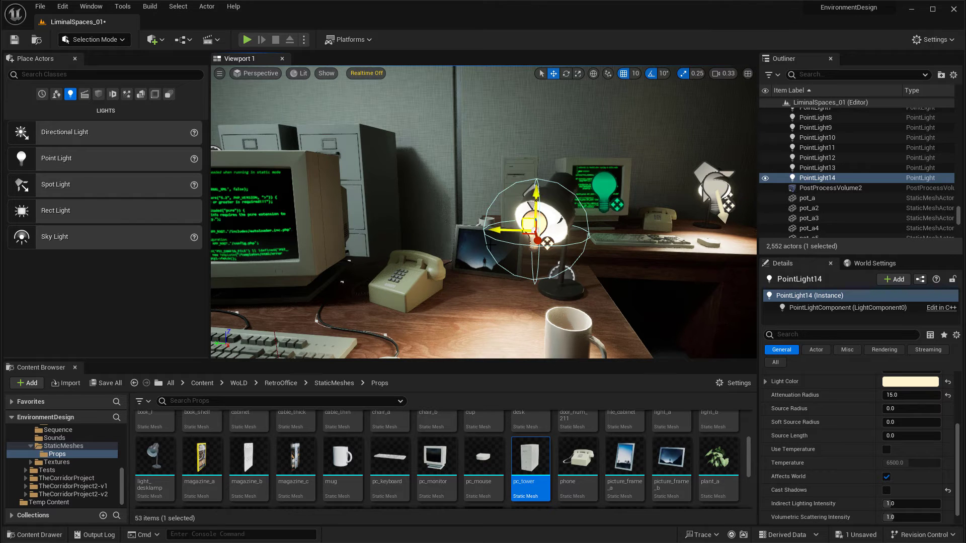
Step: Delete the point light and the spot light from the duplicated desk's lamp, accepting the broken group references
{"action": "right_click_drag", "start_coordinate": [566, 308], "coordinate": [453, 277]}
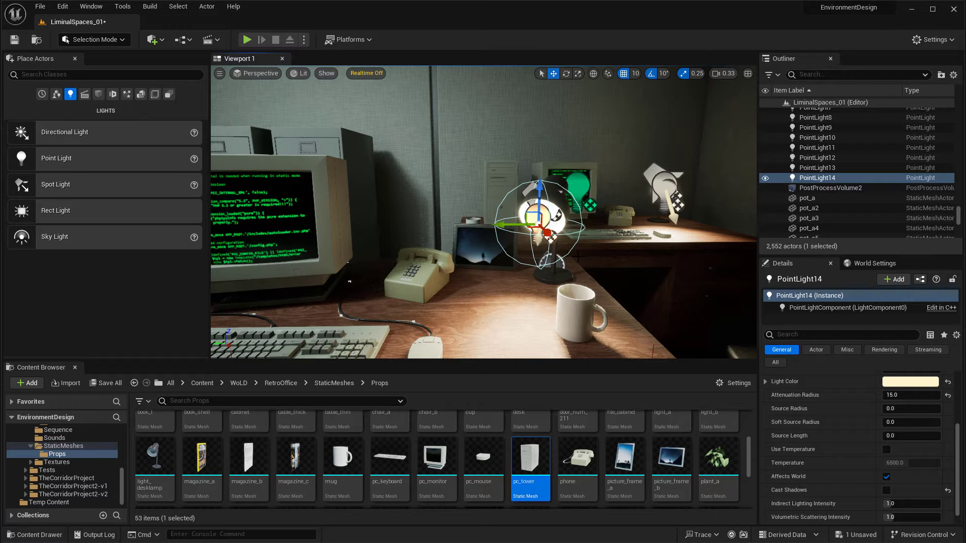
{"action": "key", "text": "Delete"}
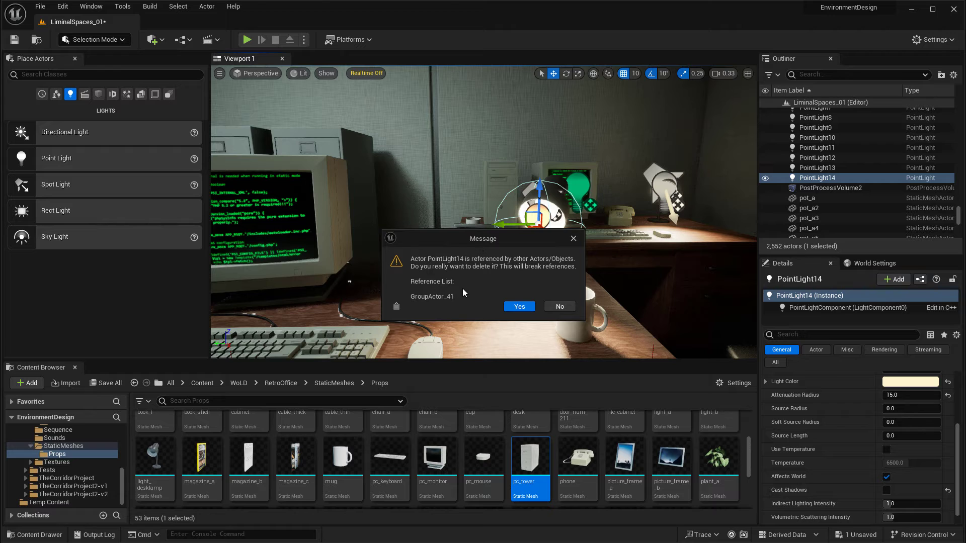
{"action": "left_click", "coordinate": [523, 307]}
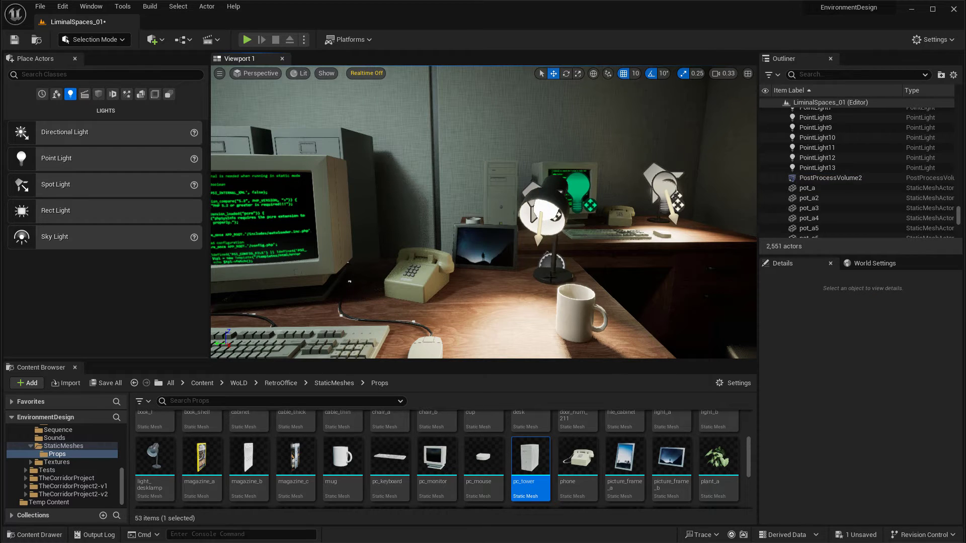
{"action": "left_click", "coordinate": [528, 188]}
{"action": "left_click", "coordinate": [541, 190]}
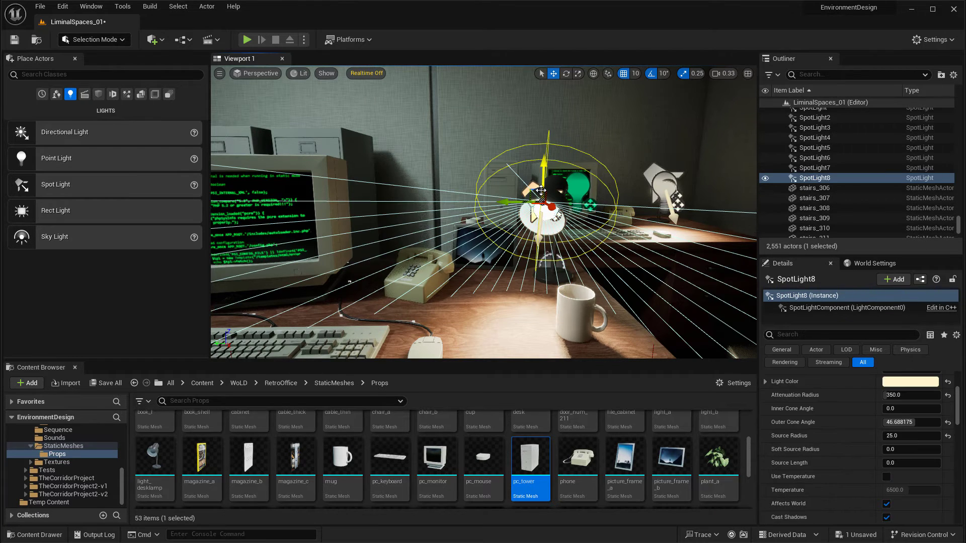
{"action": "key", "text": "Delete"}
{"action": "left_click", "coordinate": [520, 305]}
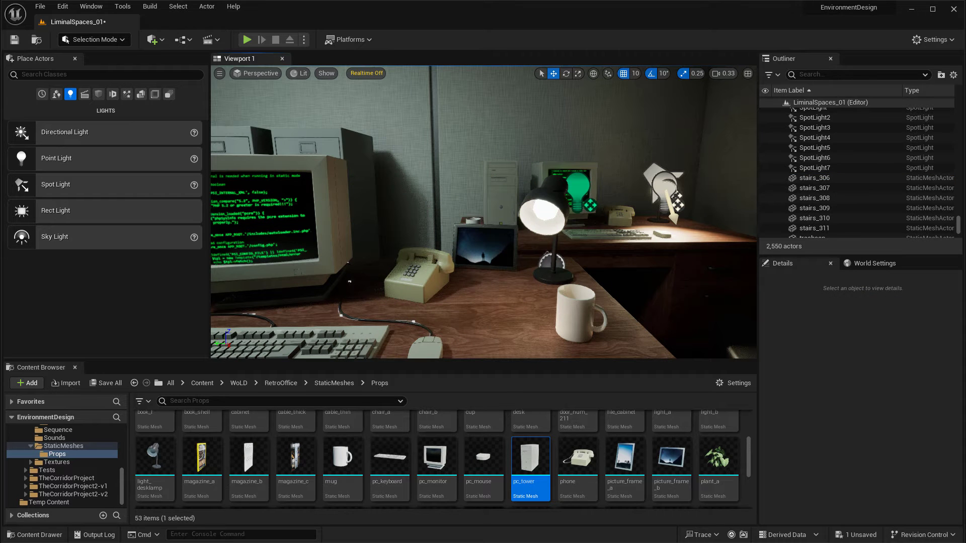
Step: Lock the duplicated desk's group again and select it as one unit
{"action": "right_click_drag", "start_coordinate": [483, 212], "coordinate": [413, 249]}
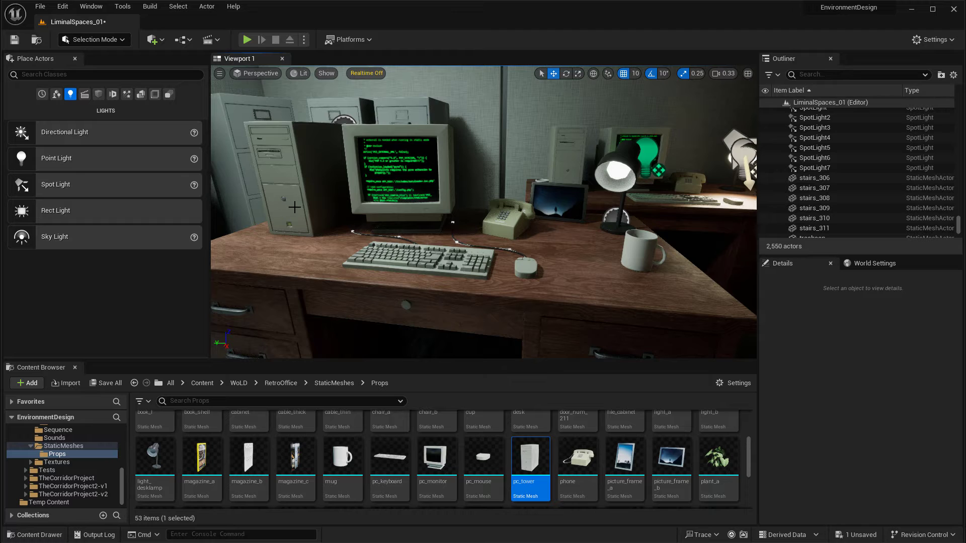
{"action": "left_click", "coordinate": [393, 191]}
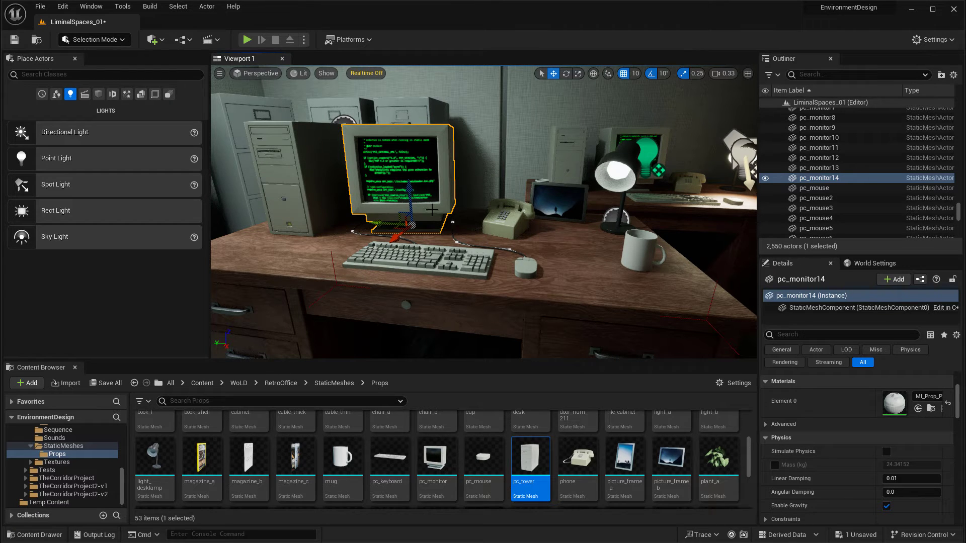
{"action": "right_click", "coordinate": [426, 280]}
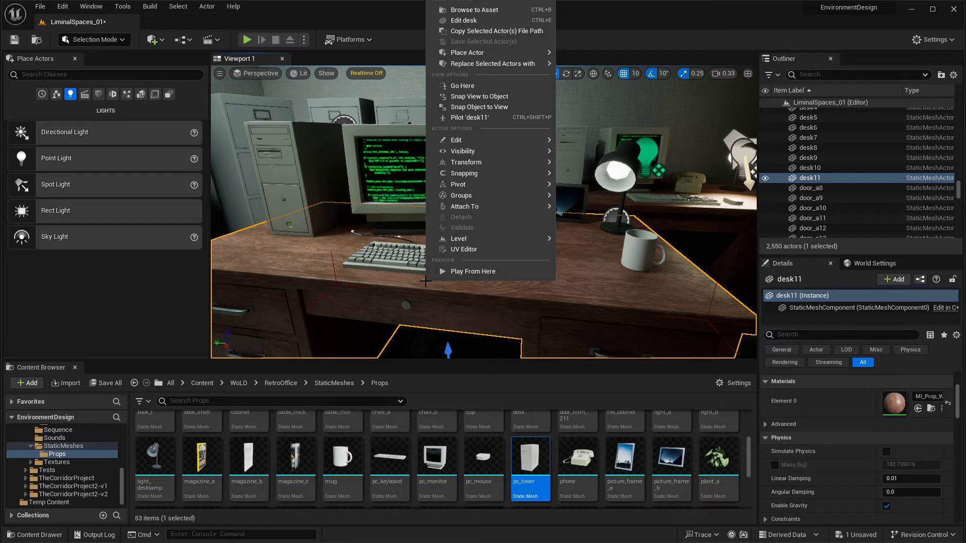
{"action": "mouse_move", "coordinate": [482, 195]}
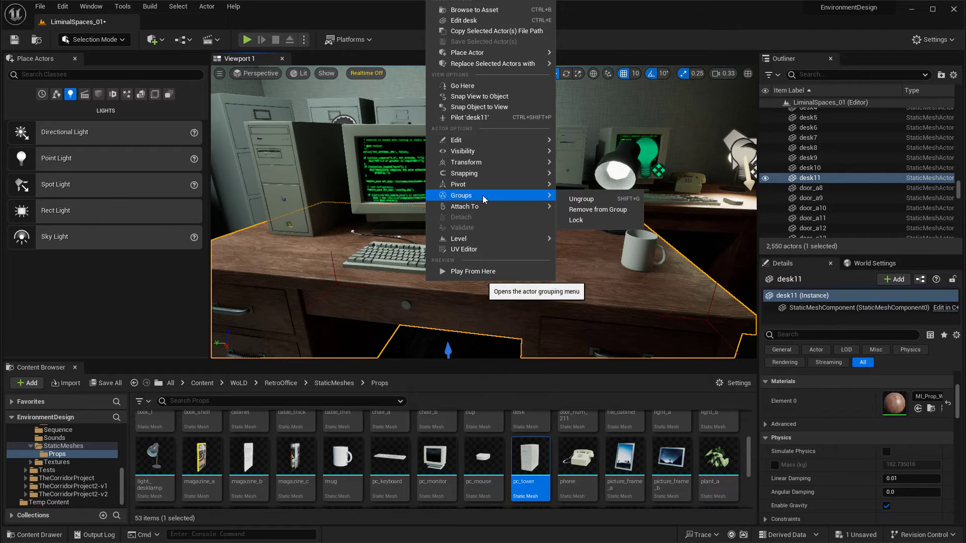
{"action": "left_click", "coordinate": [579, 223]}
{"action": "left_click", "coordinate": [672, 208]}
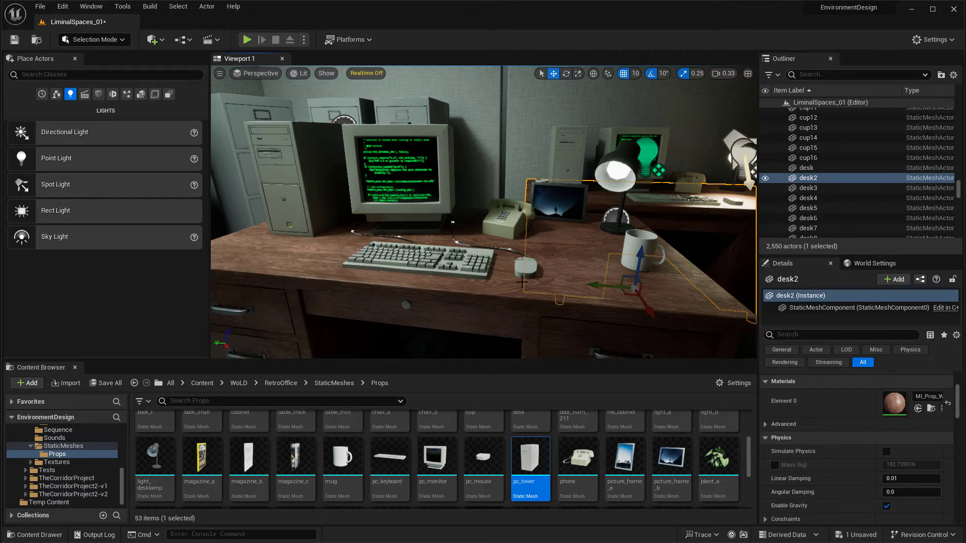
{"action": "left_click", "coordinate": [472, 313]}
{"action": "right_click_drag", "start_coordinate": [494, 280], "coordinate": [466, 270]}
{"action": "key", "text": "s"}
{"action": "left_click_drag", "start_coordinate": [484, 251], "coordinate": [514, 259]}
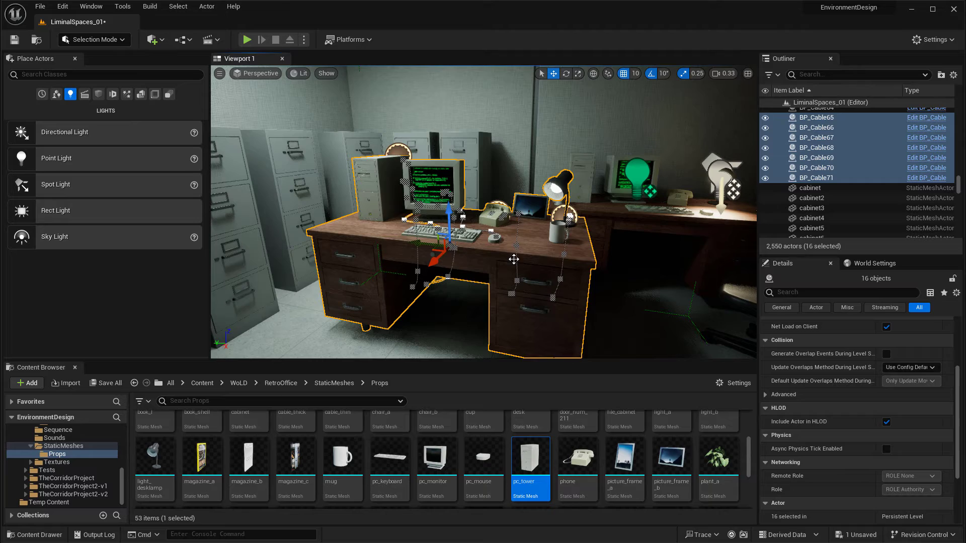
Step: Unlock the duplicated desk's group and select its PC tower and desk lamp as individual objects
{"action": "right_click_drag", "start_coordinate": [343, 182], "coordinate": [349, 212]}
{"action": "key", "text": "q"}
{"action": "key", "text": "w"}
{"action": "right_click_drag", "start_coordinate": [409, 208], "coordinate": [388, 211]}
{"action": "key", "text": "s"}
{"action": "right_click", "coordinate": [409, 208]}
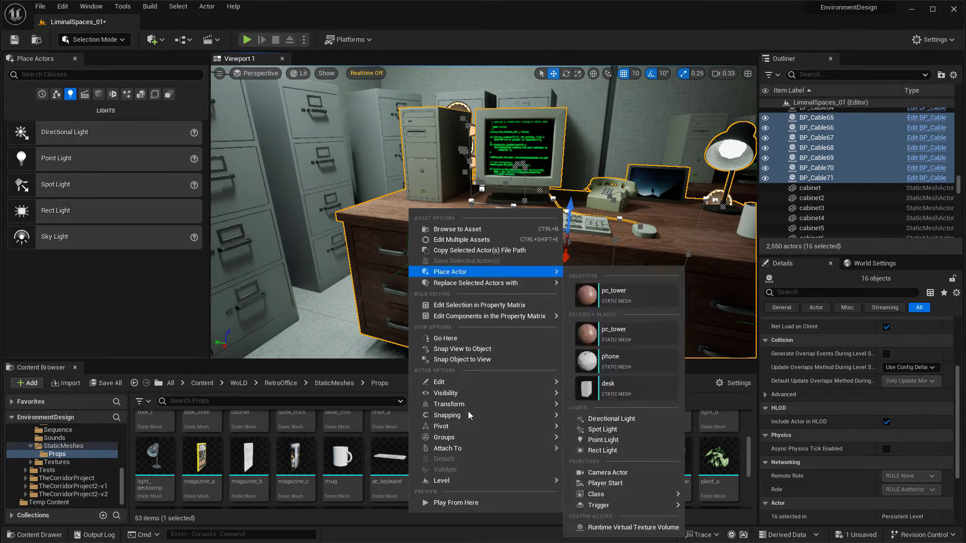
{"action": "mouse_move", "coordinate": [447, 450]}
{"action": "left_click", "coordinate": [588, 452]}
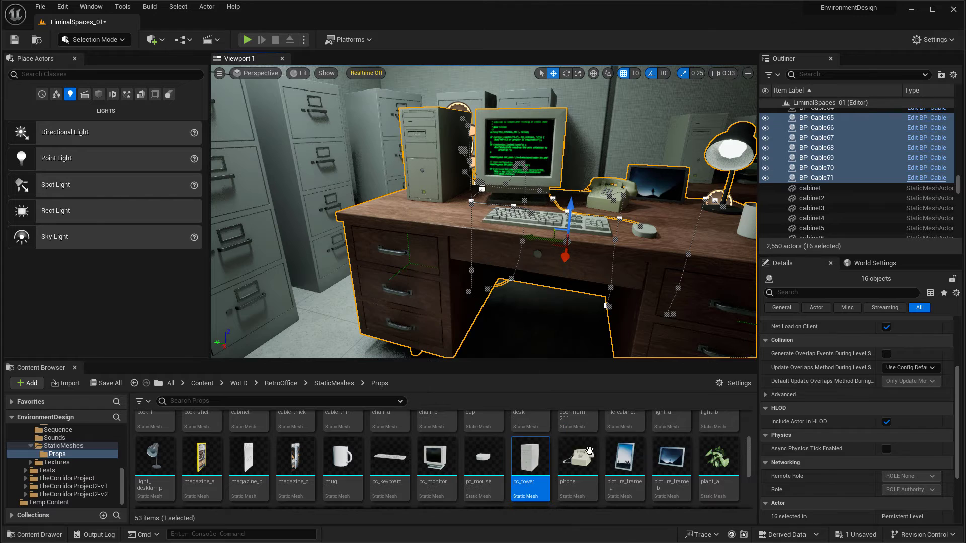
{"action": "left_click", "coordinate": [433, 171]}
{"action": "right_click_drag", "start_coordinate": [433, 171], "coordinate": [625, 201]}
{"action": "key", "text": "w"}
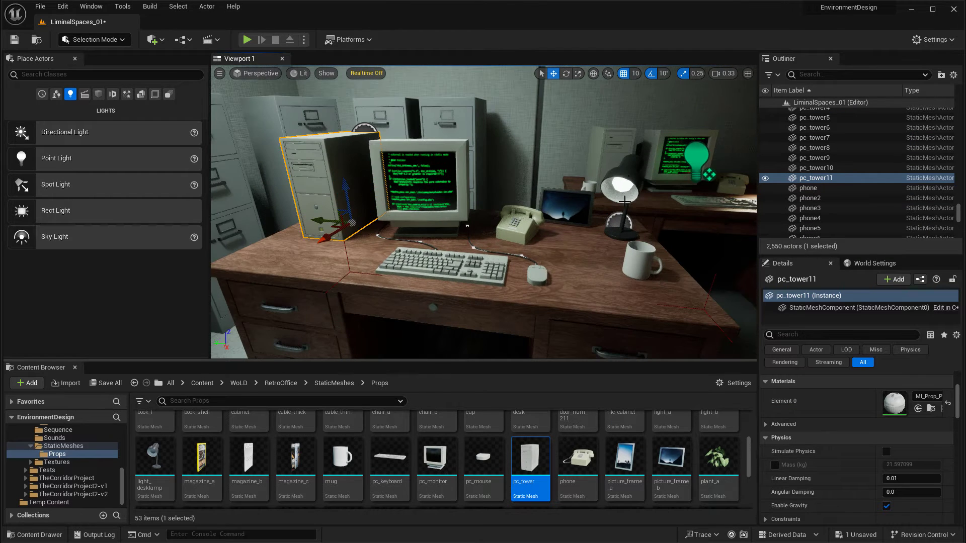
{"action": "left_click", "coordinate": [635, 194]}
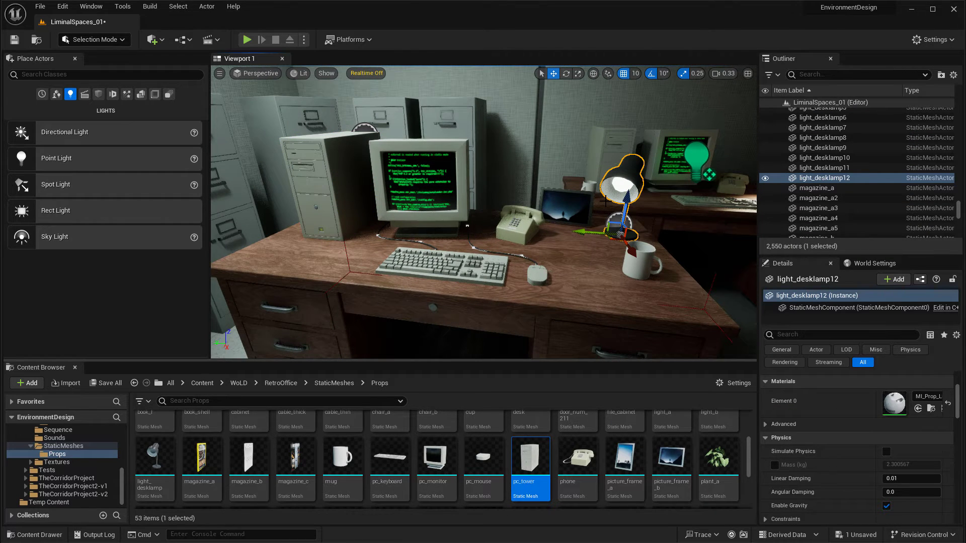
Step: Remove the mug near the lamp from the duplicated desk's group
{"action": "left_click", "coordinate": [637, 270]}
{"action": "right_click_drag", "start_coordinate": [596, 284], "coordinate": [548, 284]}
{"action": "key", "text": "d"}
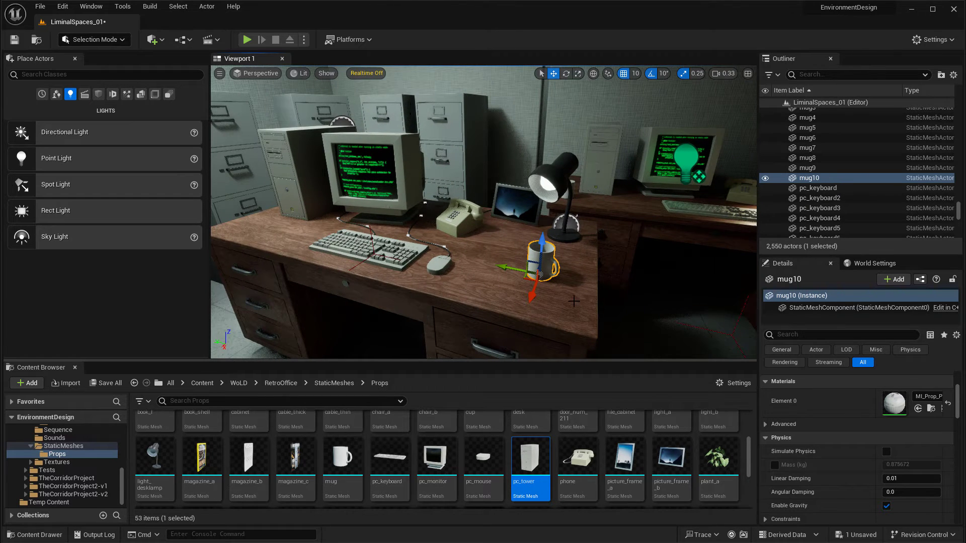
{"action": "right_click", "coordinate": [547, 251]}
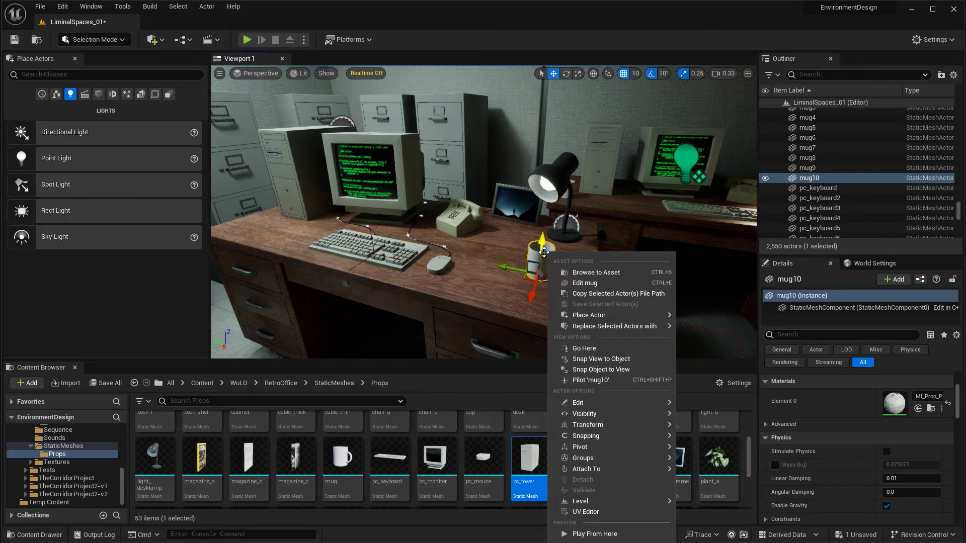
{"action": "mouse_move", "coordinate": [584, 459]}
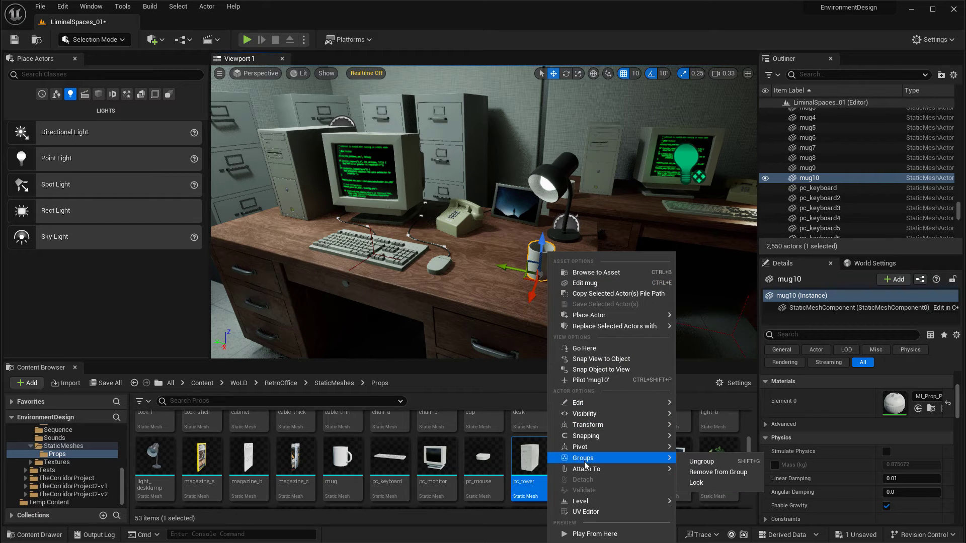
{"action": "left_click", "coordinate": [718, 472]}
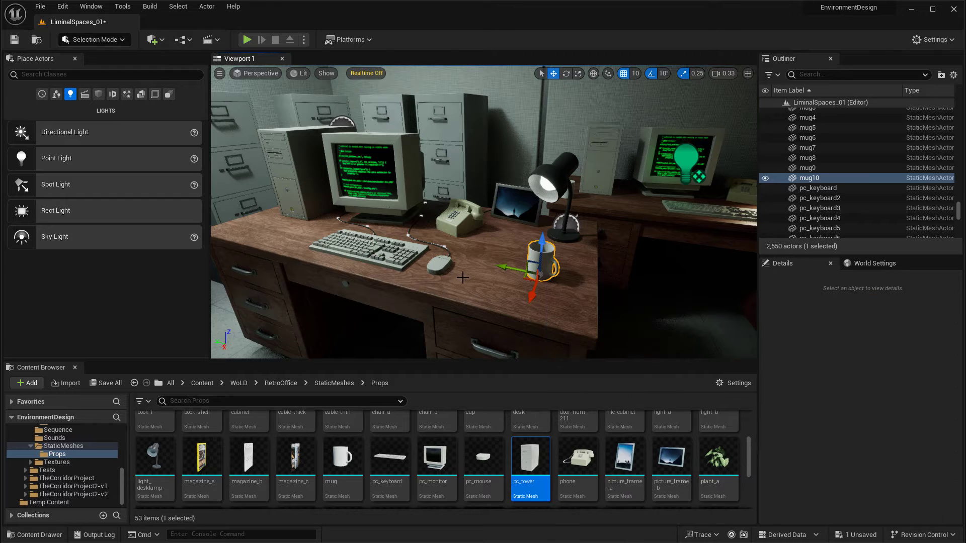
Step: Lock the duplicated desk's group with the mug left out of it
{"action": "left_click", "coordinate": [493, 266]}
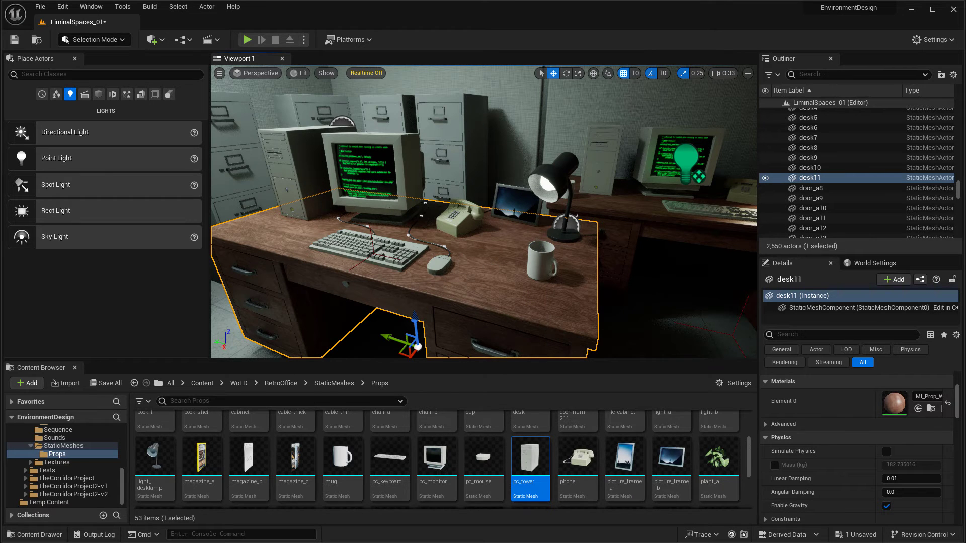
{"action": "right_click", "coordinate": [461, 263]}
{"action": "mouse_move", "coordinate": [513, 469]}
{"action": "left_click", "coordinate": [612, 492]}
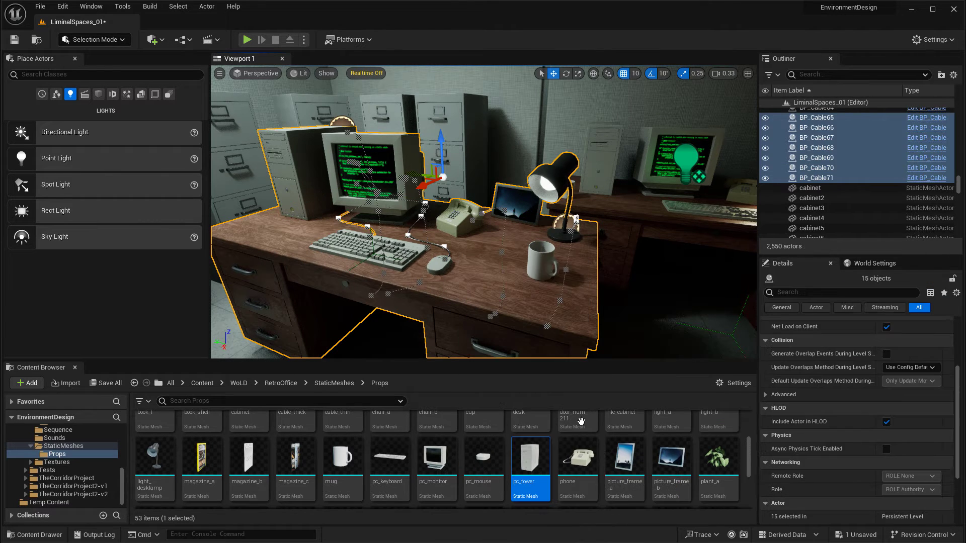
Step: Try moving the locked desk group separately from the mug, and undo the moves
{"action": "right_click_drag", "start_coordinate": [467, 280], "coordinate": [456, 256]}
{"action": "key", "text": "s"}
{"action": "mouse_move", "coordinate": [451, 210]}
{"action": "left_mouse_down"}
{"action": "mouse_move", "coordinate": [410, 255]}
{"action": "mouse_move", "coordinate": [424, 215]}
{"action": "mouse_move", "coordinate": [456, 201]}
{"action": "left_mouse_up"}
{"action": "left_click", "coordinate": [524, 242]}
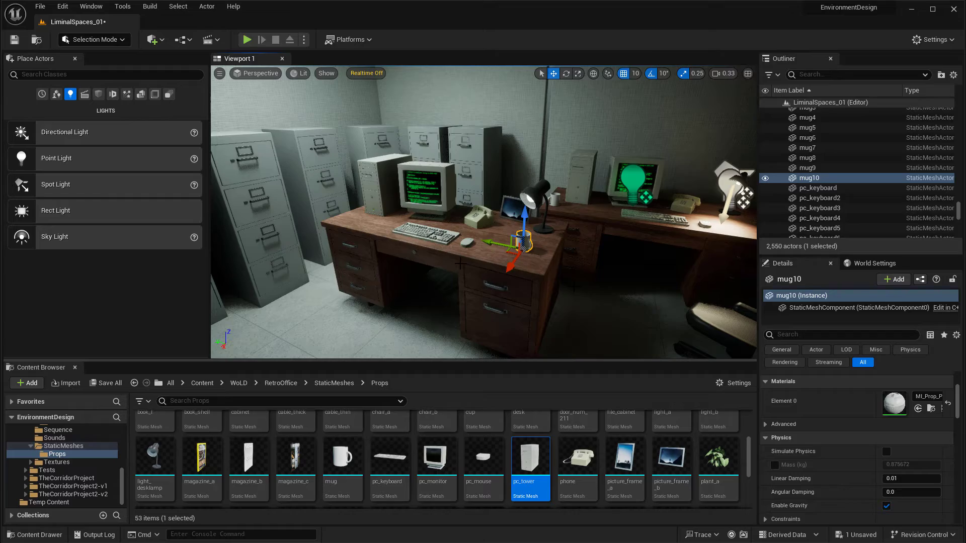
{"action": "key", "text": "ctrl+z"}
{"action": "right_click_drag", "start_coordinate": [449, 246], "coordinate": [529, 237]}
{"action": "left_click_drag", "start_coordinate": [540, 169], "coordinate": [540, 198]}
{"action": "key", "text": "ctrl+z"}
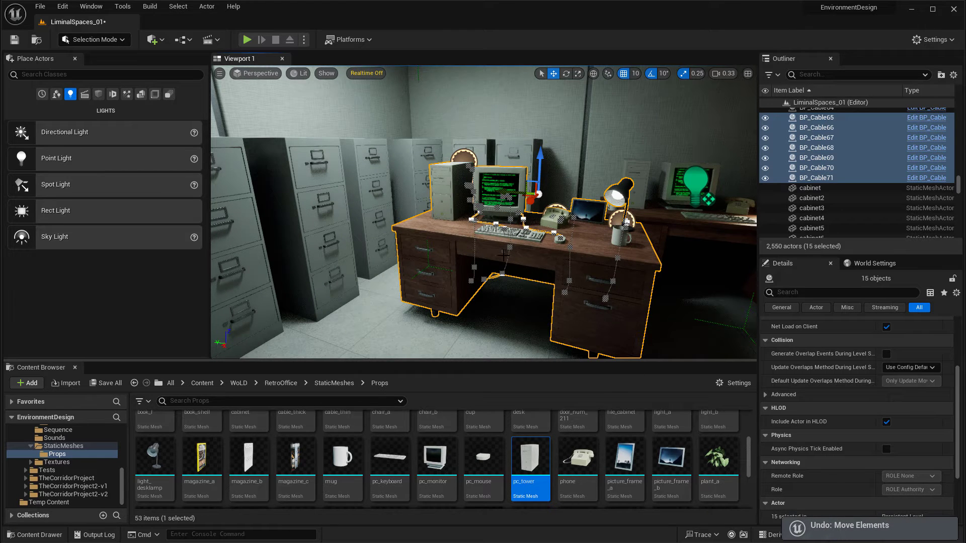
{"action": "left_click_drag", "start_coordinate": [531, 200], "coordinate": [499, 228]}
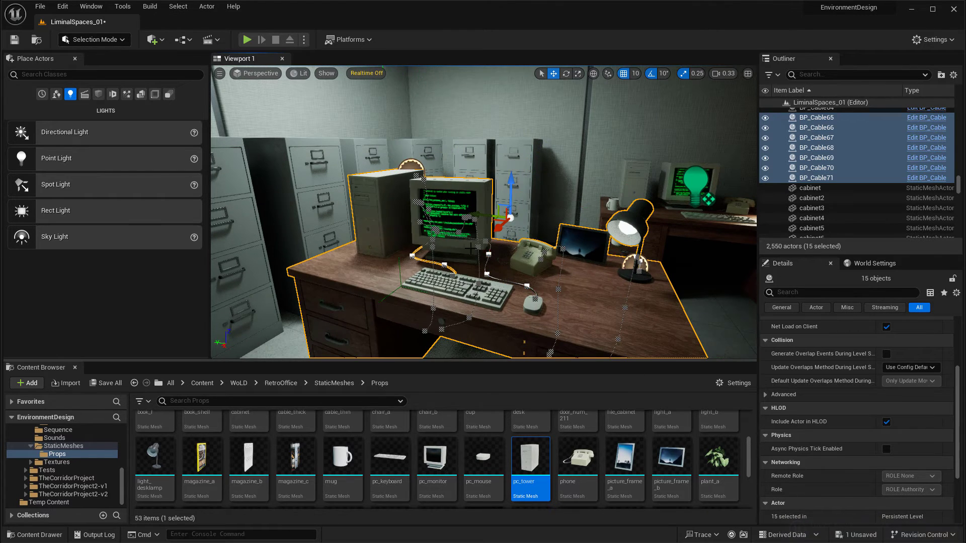
{"action": "key", "text": "ctrl+z"}
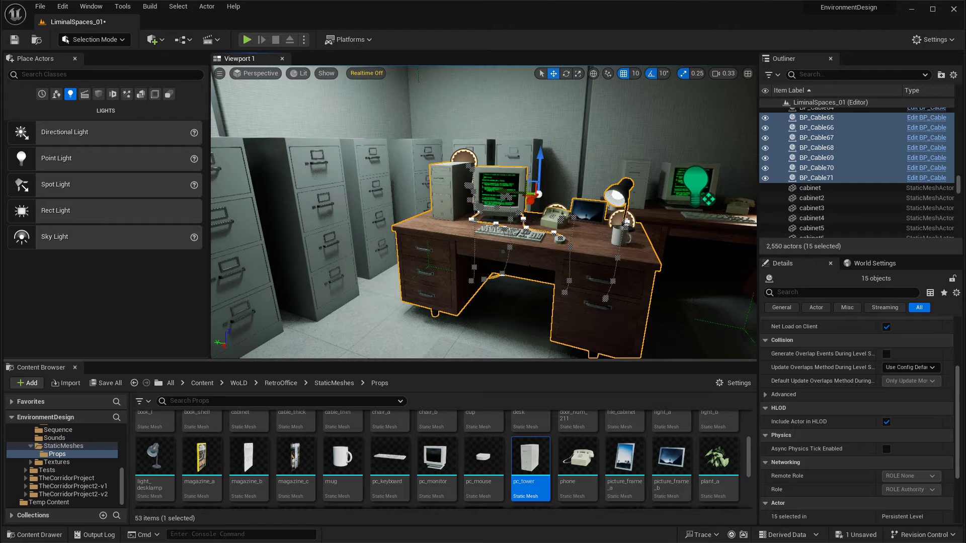
Step: Move the locked desk group out of the office onto the open floor, with the camera following it
{"action": "key", "text": "d"}
{"action": "right_click_drag", "start_coordinate": [577, 236], "coordinate": [498, 201]}
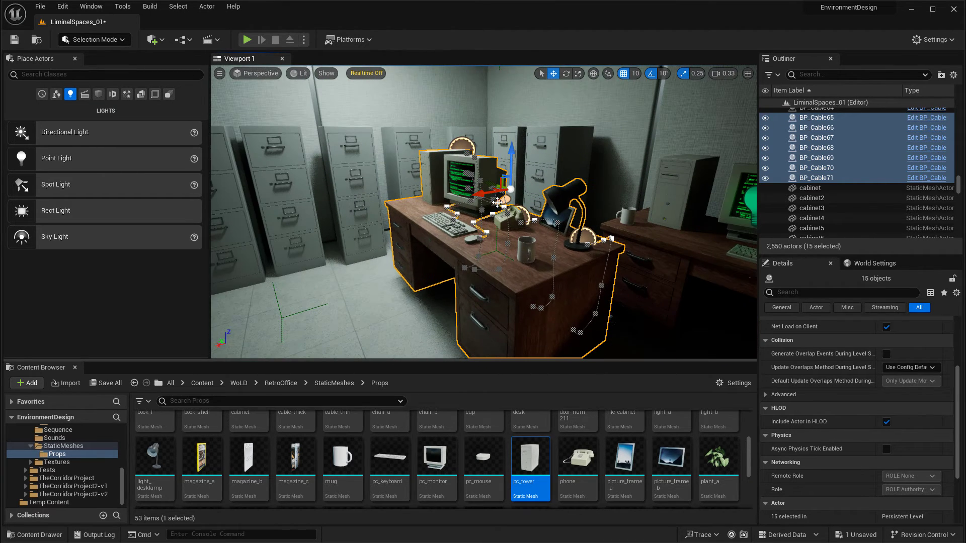
{"action": "left_click_drag", "start_coordinate": [498, 189], "coordinate": [421, 232], "text": "shift"}
{"action": "right_click_drag", "start_coordinate": [421, 232], "coordinate": [420, 232]}
{"action": "right_click_drag", "start_coordinate": [453, 281], "coordinate": [453, 281]}
Step: Center the desk group's pivot on the selection, and set a pivot offset at the desk's lower front corner
{"action": "right_click", "coordinate": [452, 281]}
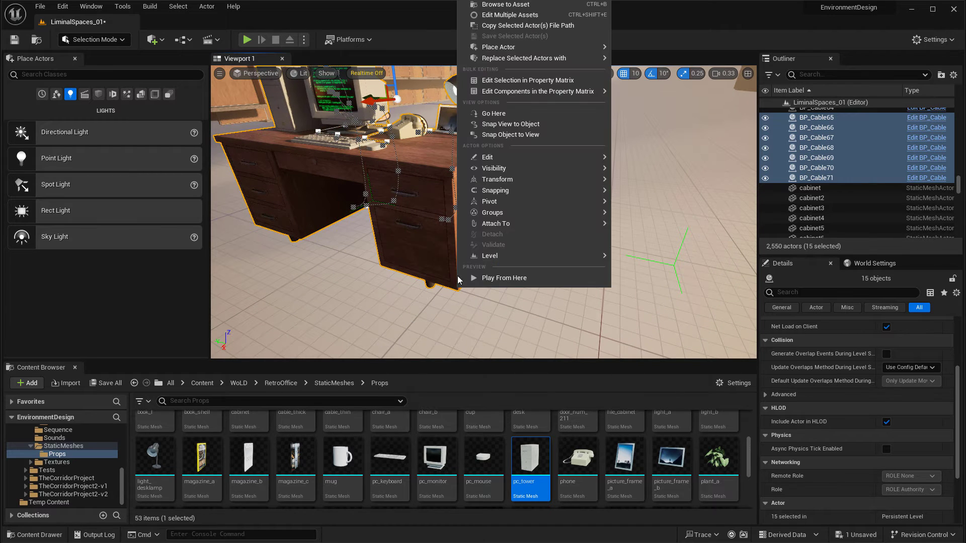
{"action": "mouse_move", "coordinate": [504, 202]}
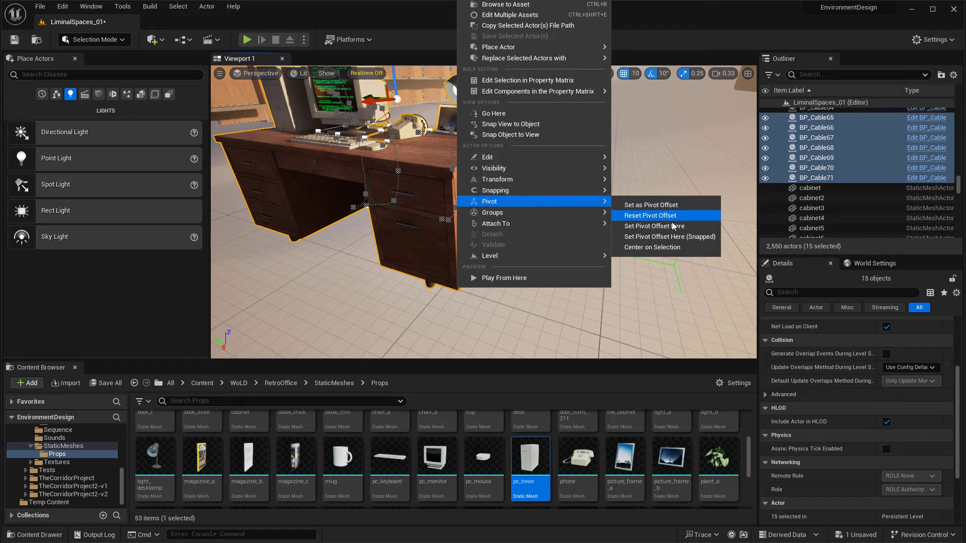
{"action": "left_click", "coordinate": [676, 247]}
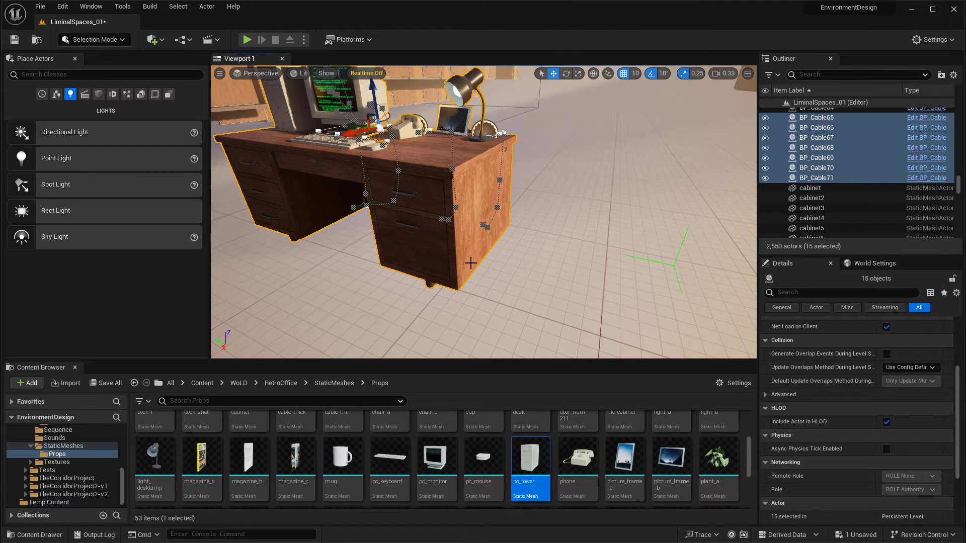
{"action": "right_click", "coordinate": [457, 278]}
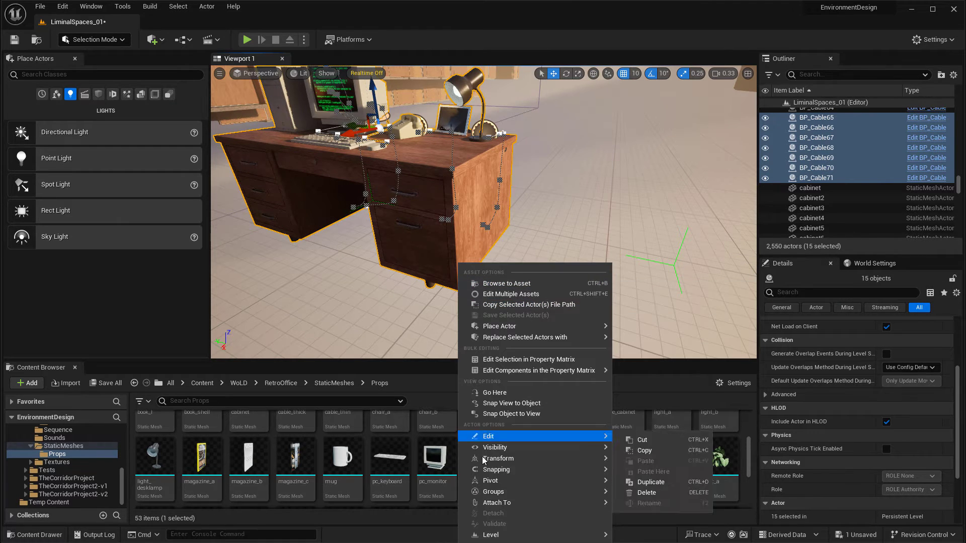
{"action": "mouse_move", "coordinate": [567, 486]}
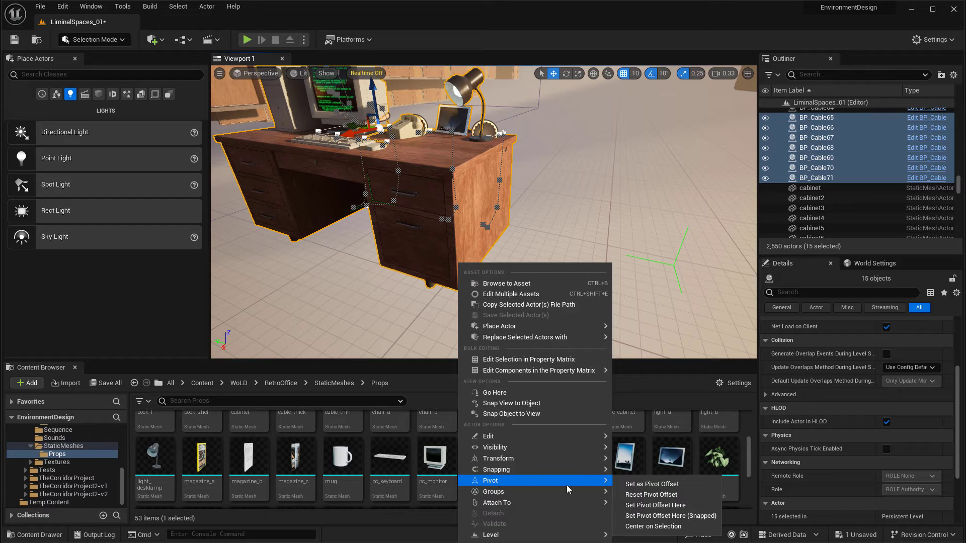
{"action": "left_click", "coordinate": [662, 506]}
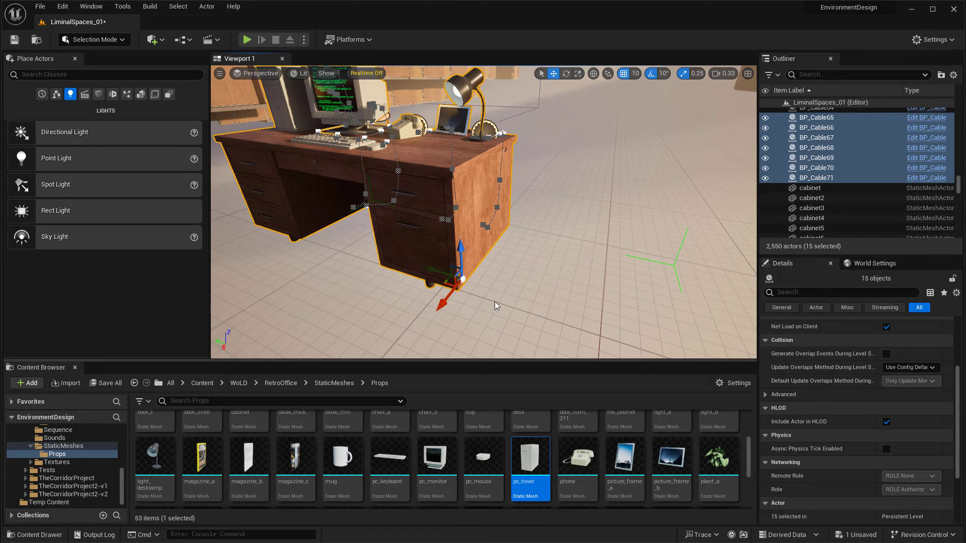
Step: Try rotating the desk group around its corner pivot, undo the rotation, and clear the selection
{"action": "right_click_drag", "start_coordinate": [494, 301], "coordinate": [460, 263]}
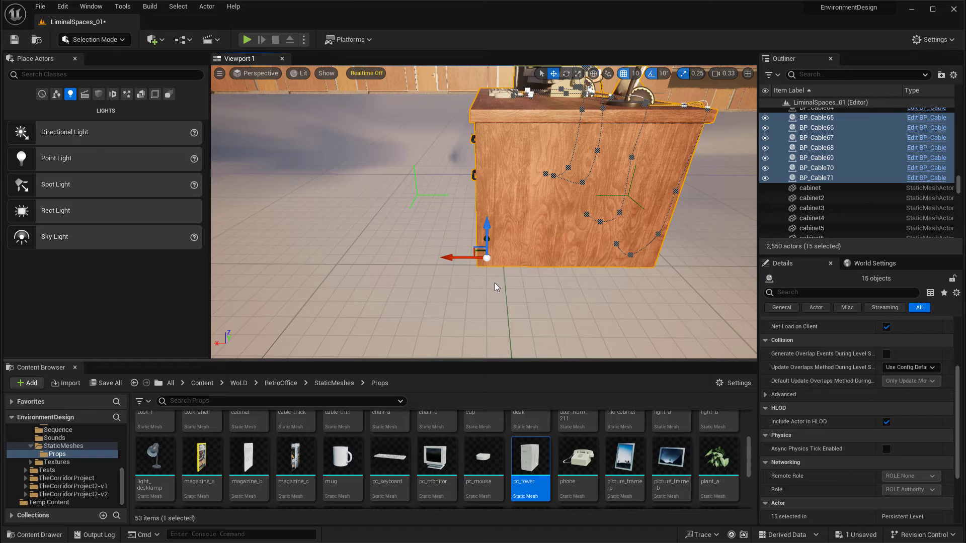
{"action": "key", "text": "e"}
{"action": "mouse_move", "coordinate": [494, 294]}
{"action": "left_mouse_down"}
{"action": "mouse_move", "coordinate": [468, 297]}
{"action": "mouse_move", "coordinate": [493, 283]}
{"action": "left_mouse_up"}
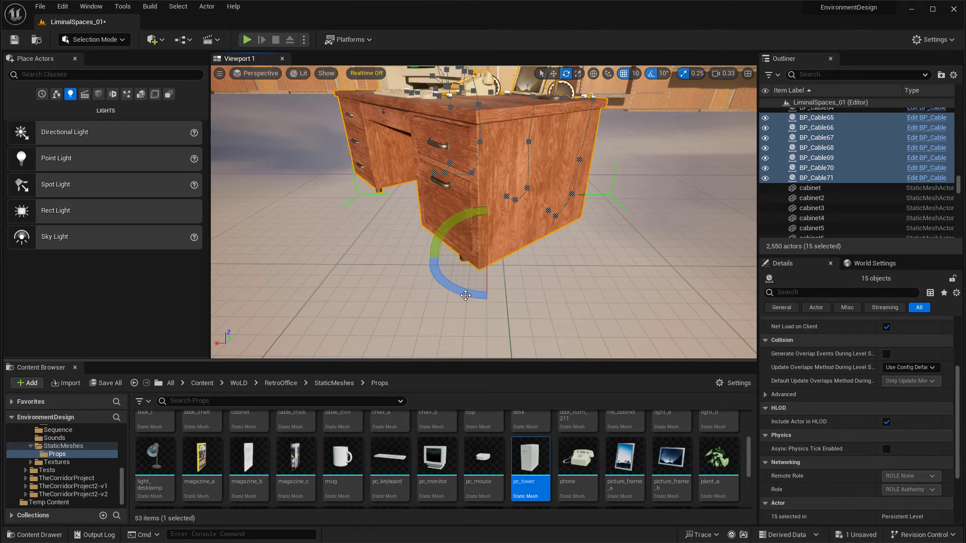
{"action": "key", "text": "ctrl+z"}
{"action": "right_click_drag", "start_coordinate": [459, 260], "coordinate": [582, 153]}
{"action": "key", "text": "r"}
{"action": "key", "text": "Escape"}
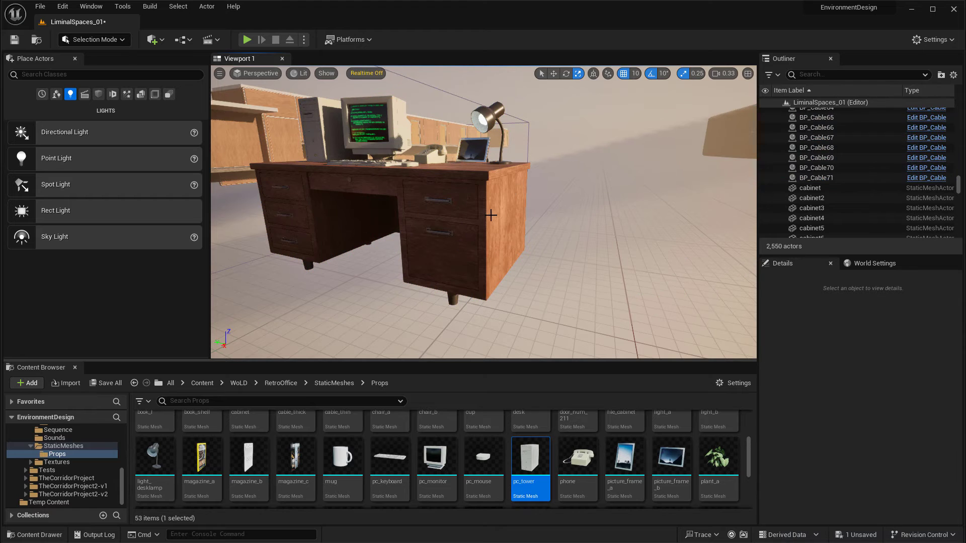
Step: Restore the selection of the desk group on the open floor and switch to the Move tool
{"action": "key", "text": "ctrl+z"}
{"action": "right_click_drag", "start_coordinate": [596, 243], "coordinate": [541, 209]}
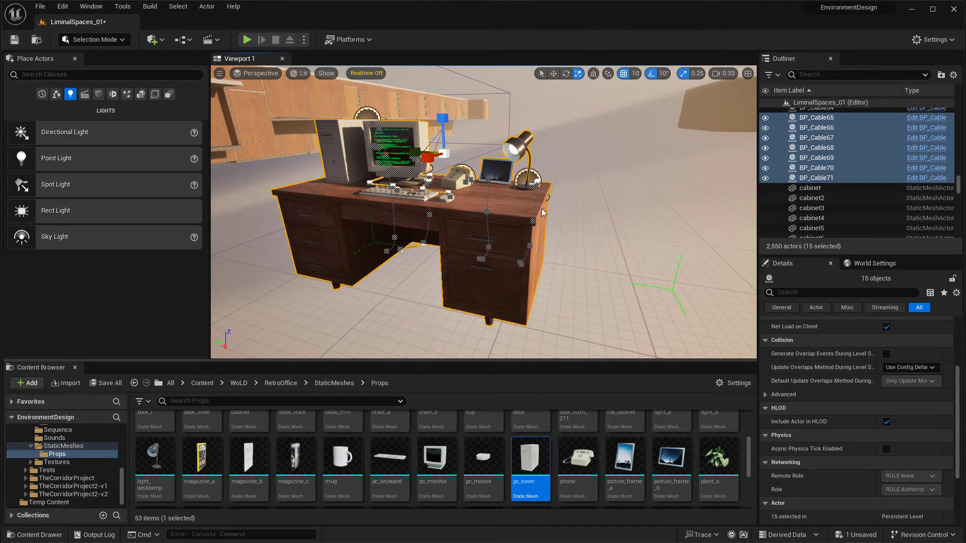
{"action": "key", "text": "w"}
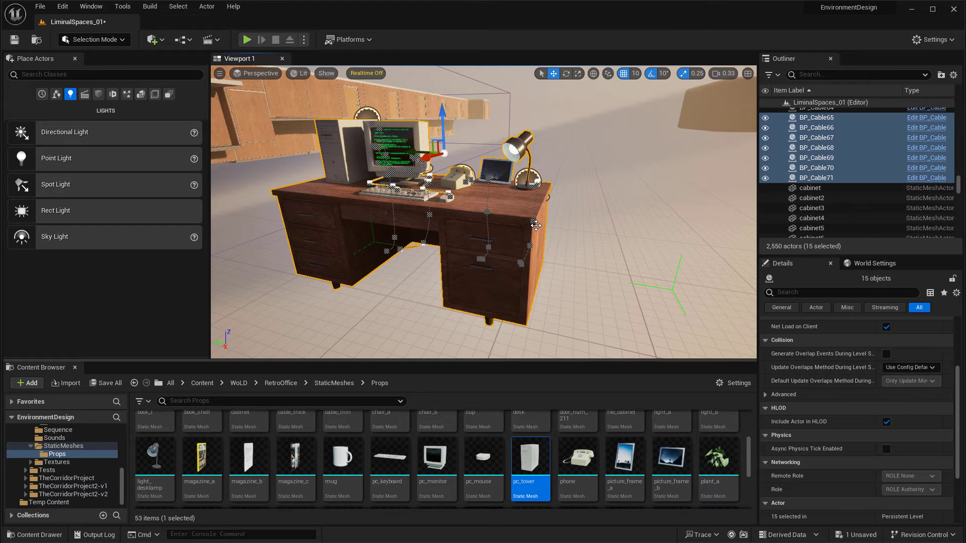
{"action": "right_click_drag", "start_coordinate": [536, 226], "coordinate": [535, 225]}
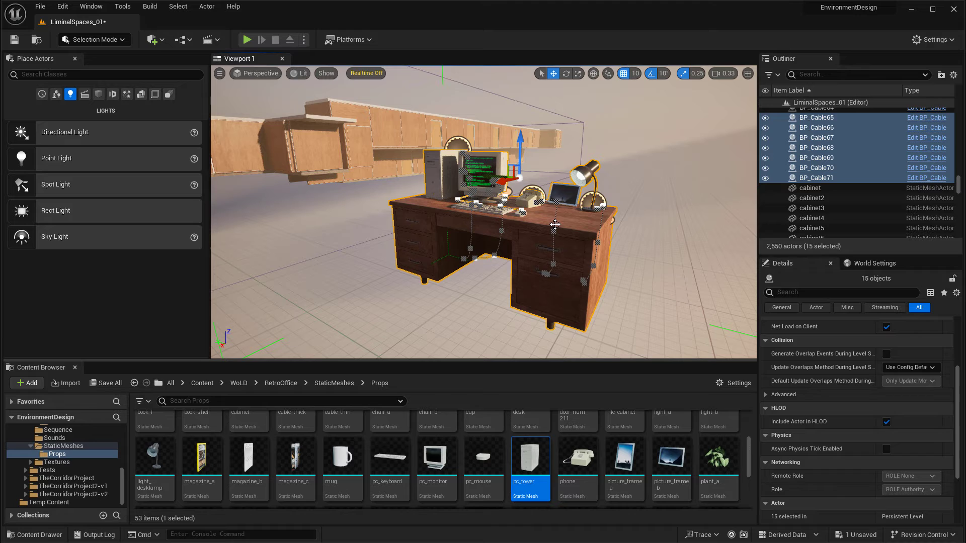
Step: Delete the entire desk group from the open floor, accepting the broken references and applying that choice to all remaining members
{"action": "left_click", "coordinate": [556, 225]}
{"action": "left_click", "coordinate": [679, 189]}
{"action": "key", "text": "ctrl+z"}
{"action": "key", "text": "Delete"}
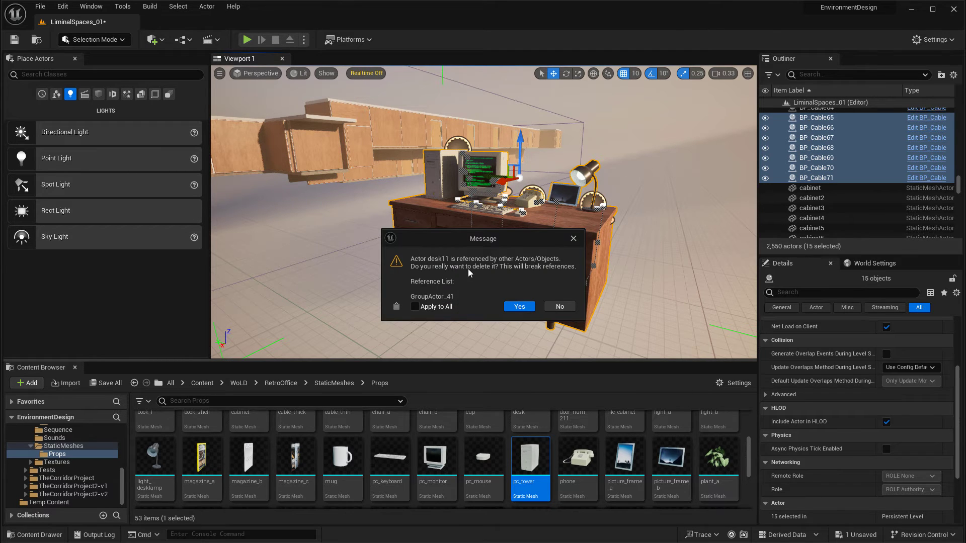
{"action": "left_click_drag", "start_coordinate": [496, 237], "coordinate": [578, 189]}
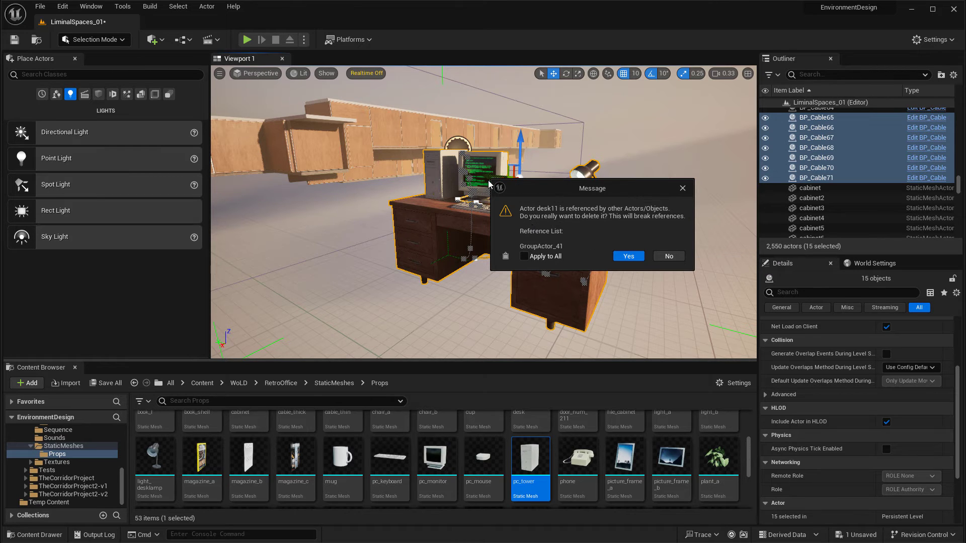
{"action": "left_click", "coordinate": [628, 257]}
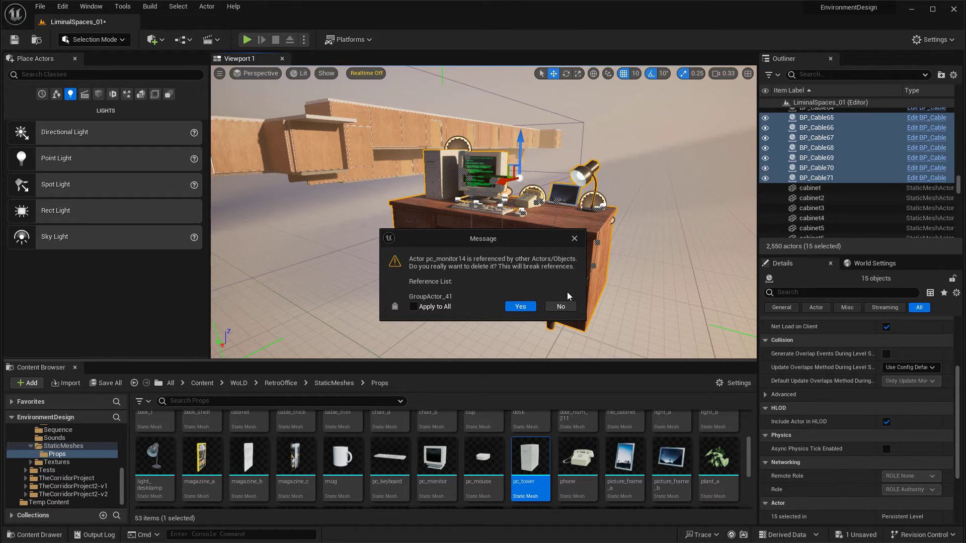
{"action": "left_click_drag", "start_coordinate": [488, 239], "coordinate": [534, 198]}
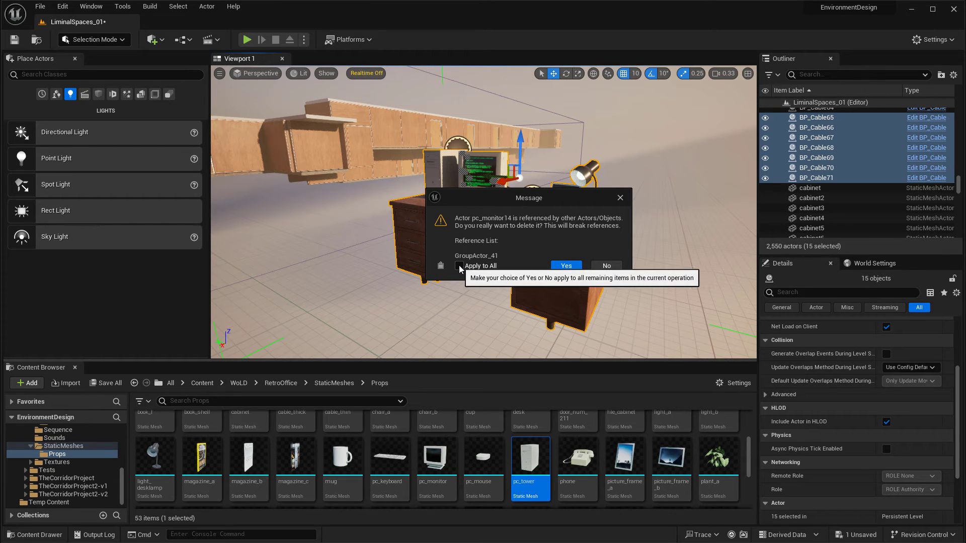
{"action": "left_click", "coordinate": [471, 265]}
{"action": "left_click", "coordinate": [566, 267]}
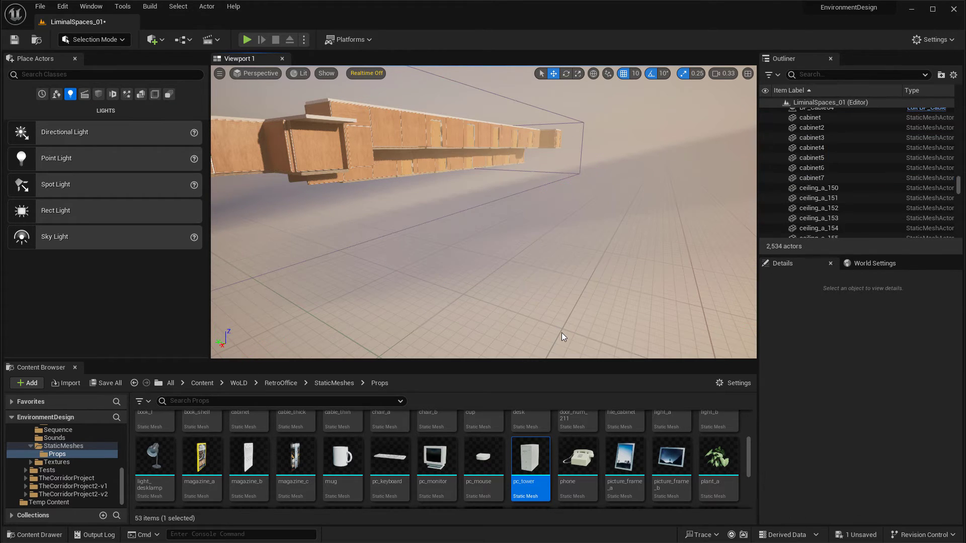